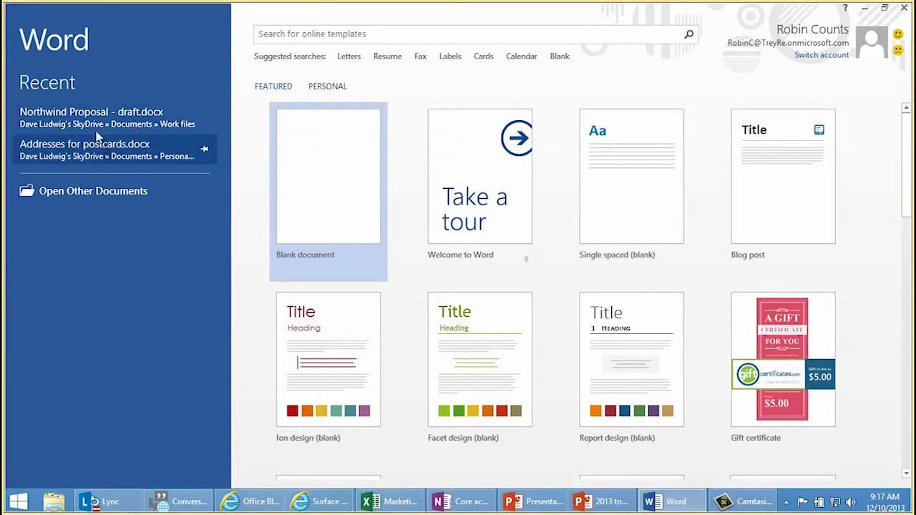
Open the recent document Northwind Proposal - draft.docx and resume at the last reading place, Northwind sales analysis 2013.
left_click(93, 118)
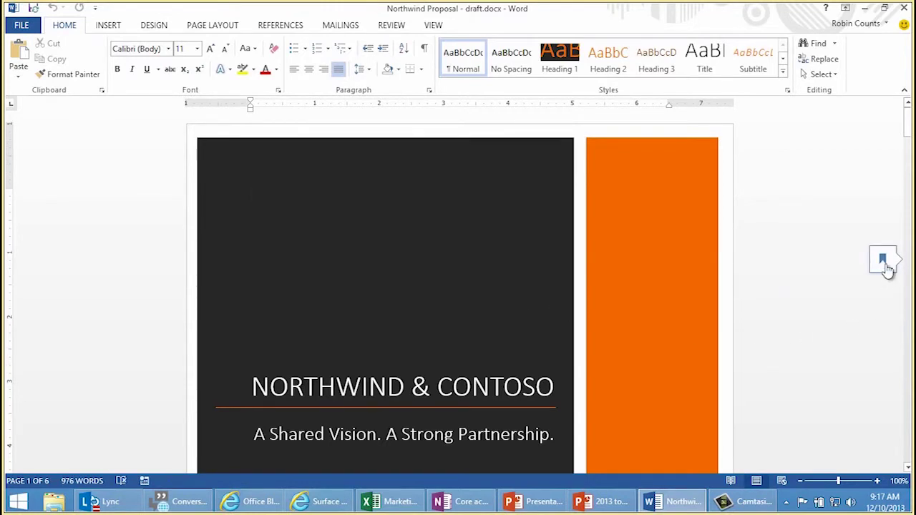
mouse_move(888, 267)
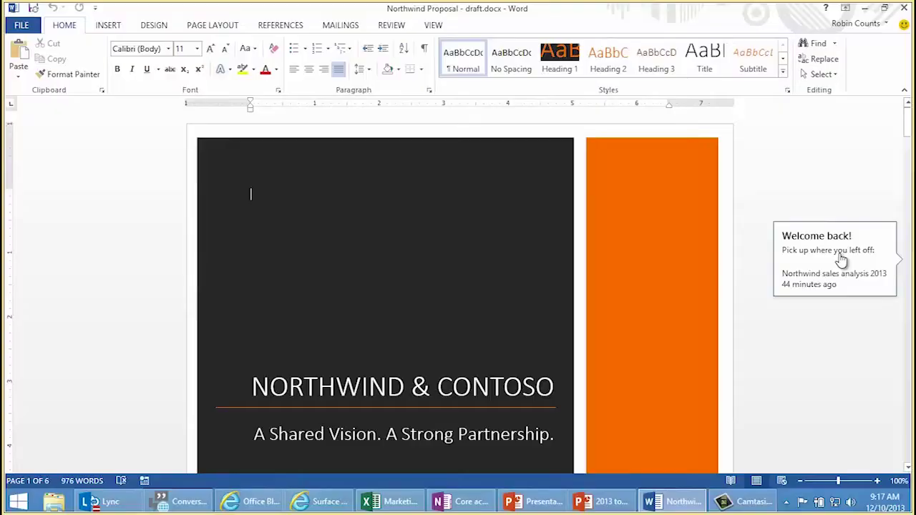
left_click(840, 258)
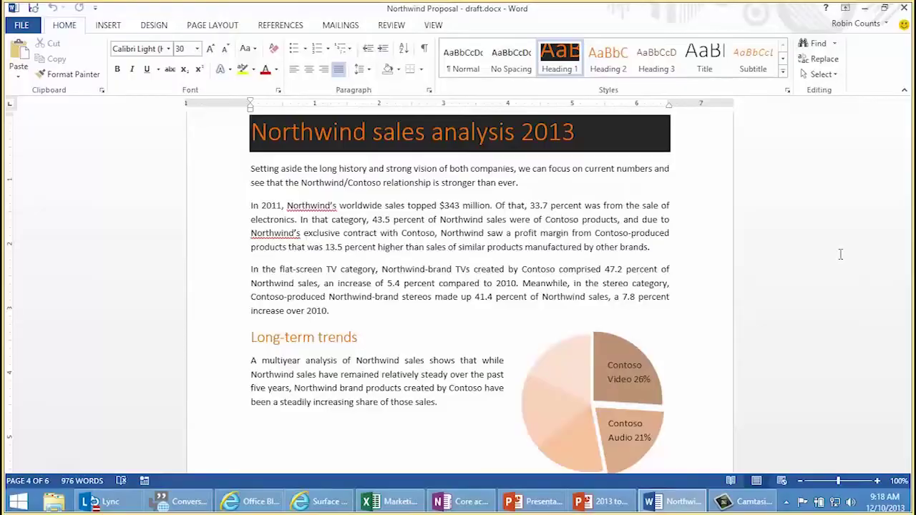
In the 2011 sales paragraph, set the profit margin figure to 18.5 percent and Contoso's share to 48.5 percent, and overwrite the last digit of $343 million.
left_click(335, 247)
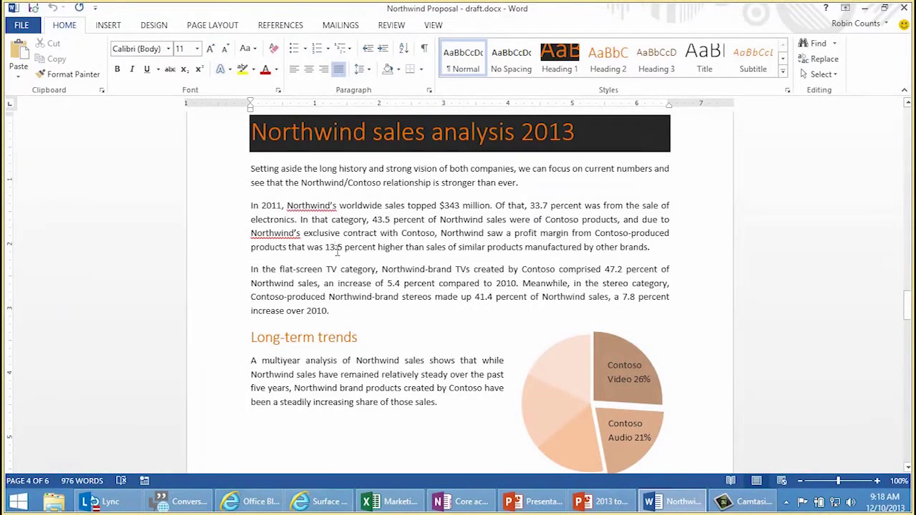
left_click_drag(336, 246, 329, 246)
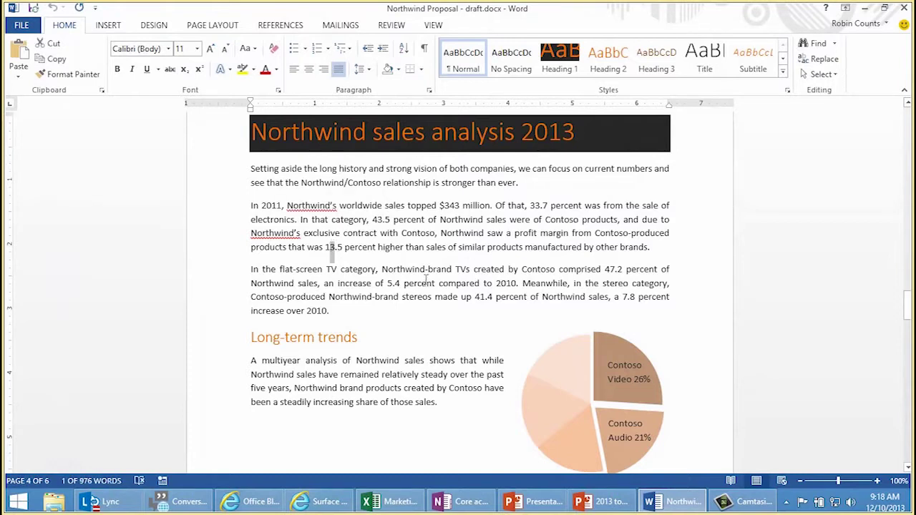
type("8")
left_click_drag(378, 219, 386, 220)
type("8")
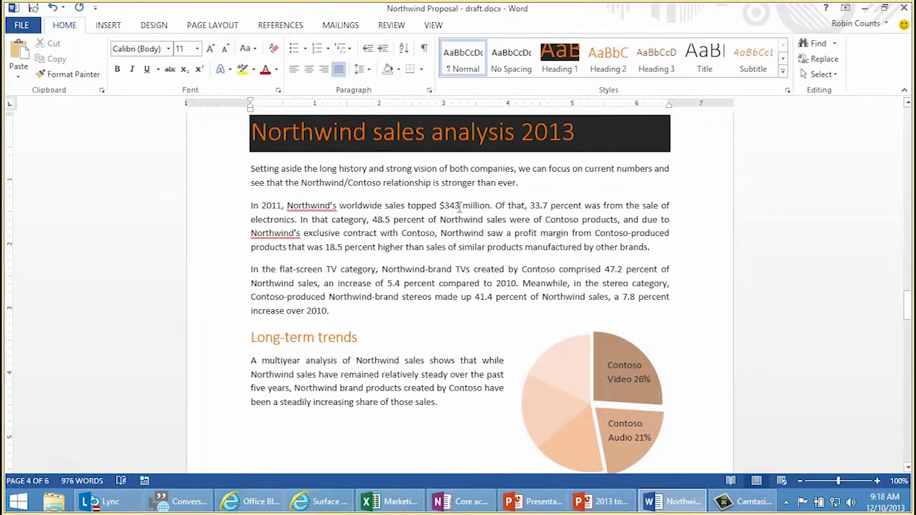
left_click_drag(456, 206, 460, 206)
type("88")
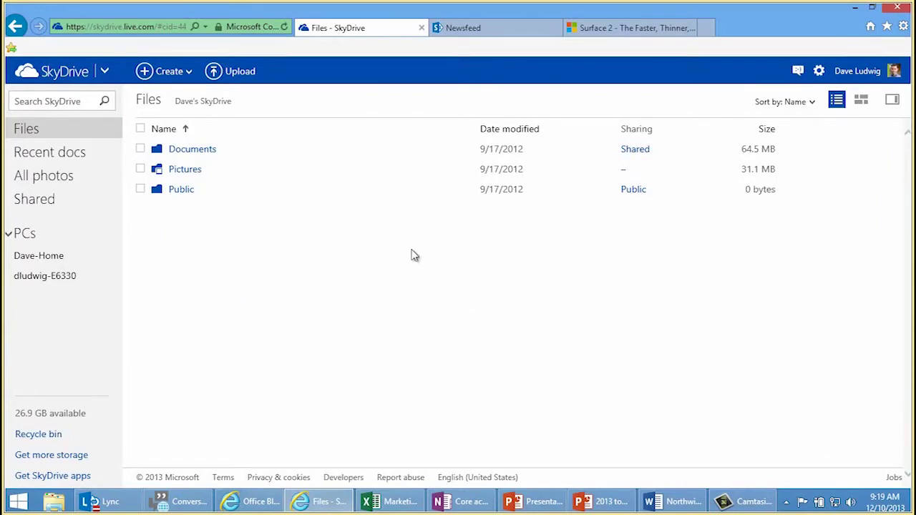
Create a new Excel survey in SkyDrive in the browser and title it "Holiday Dessert Survey".
left_click(188, 74)
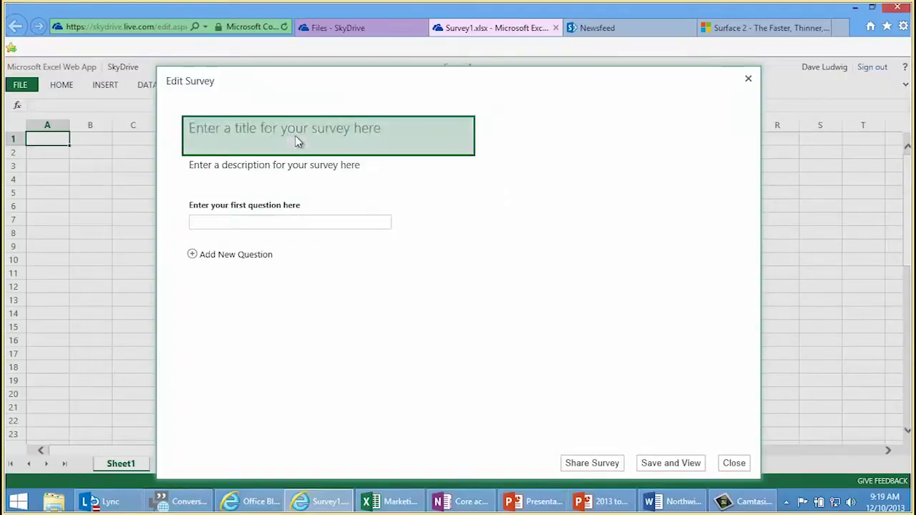
left_click(294, 141)
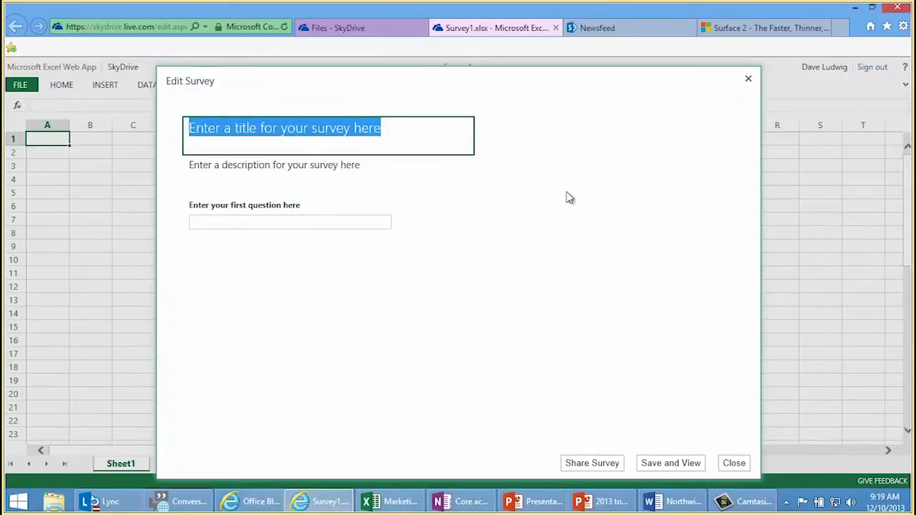
type("H")
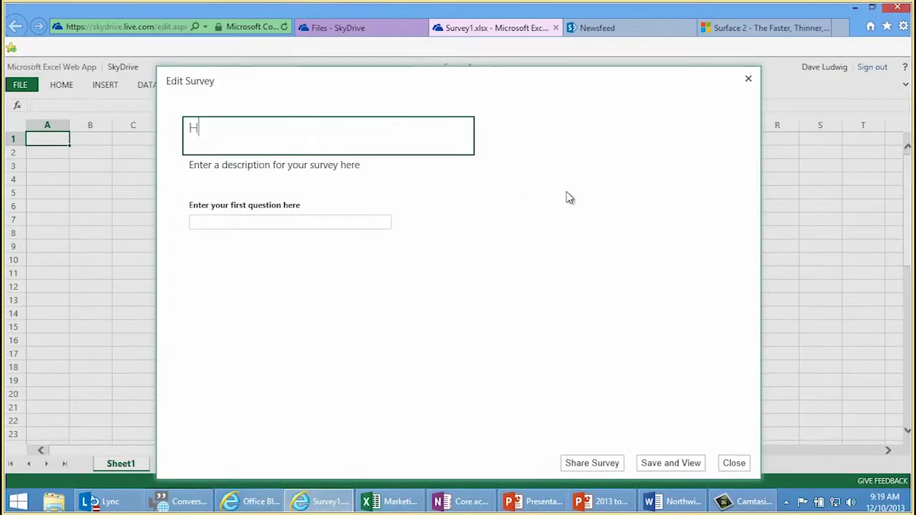
type("oliday Dessert Survey")
Set the first survey question to "What kind of pie do you like?" with the response type Choice.
left_click(314, 223)
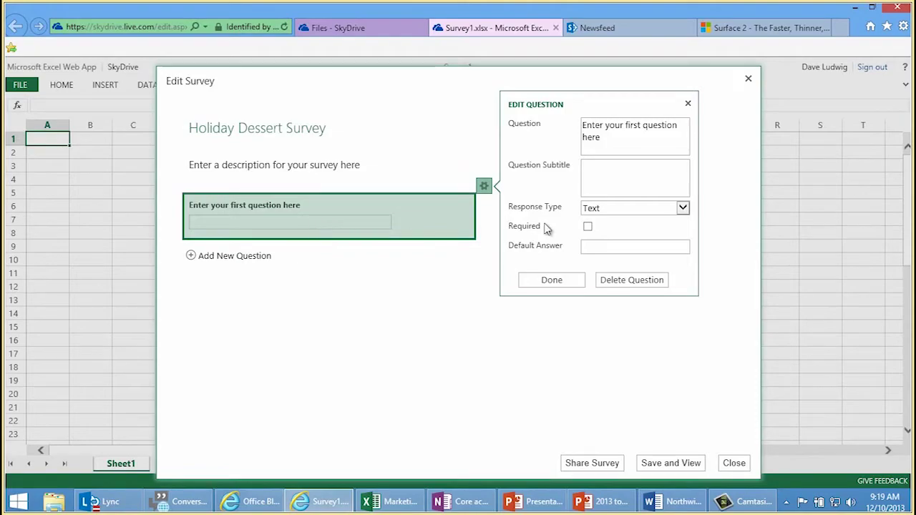
left_click_drag(630, 147, 573, 141)
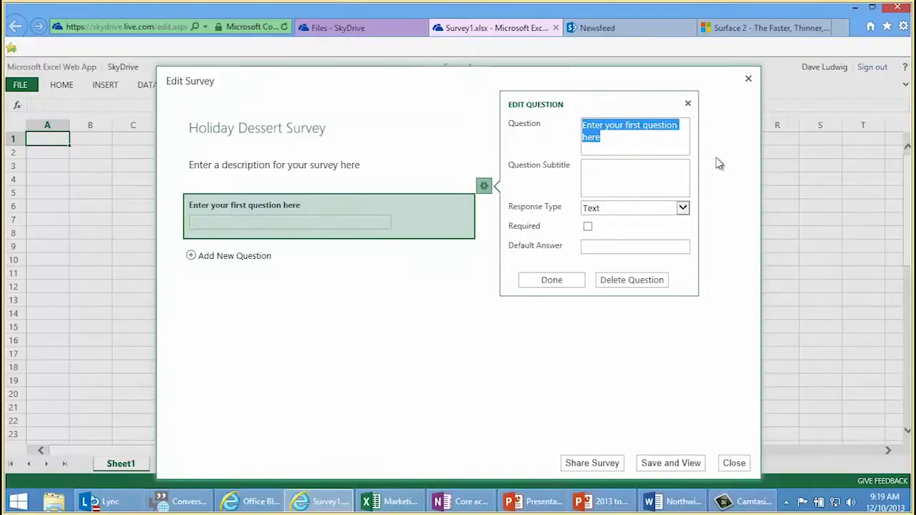
type("What kind of pie do you like?")
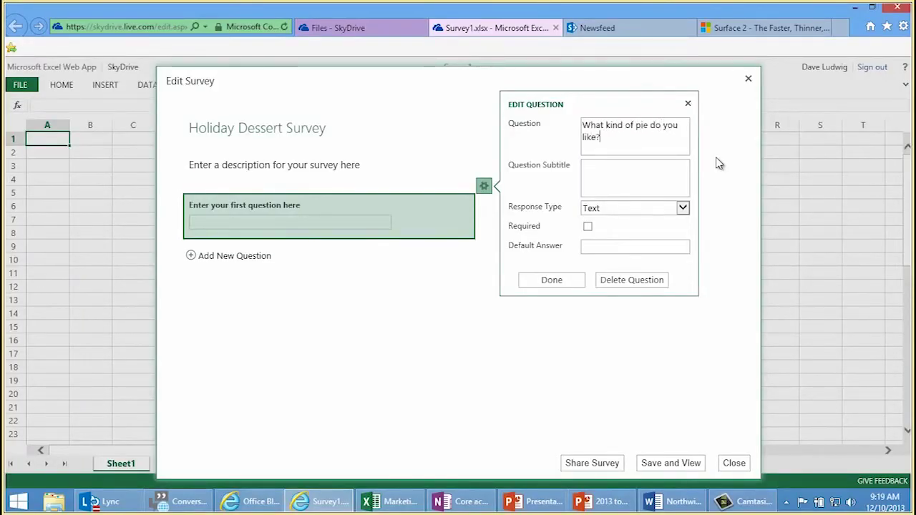
left_click(665, 211)
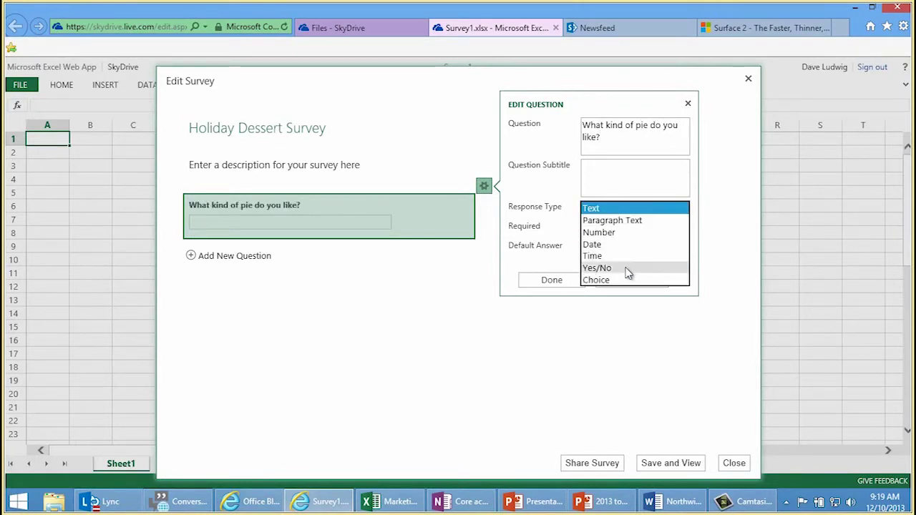
left_click(623, 279)
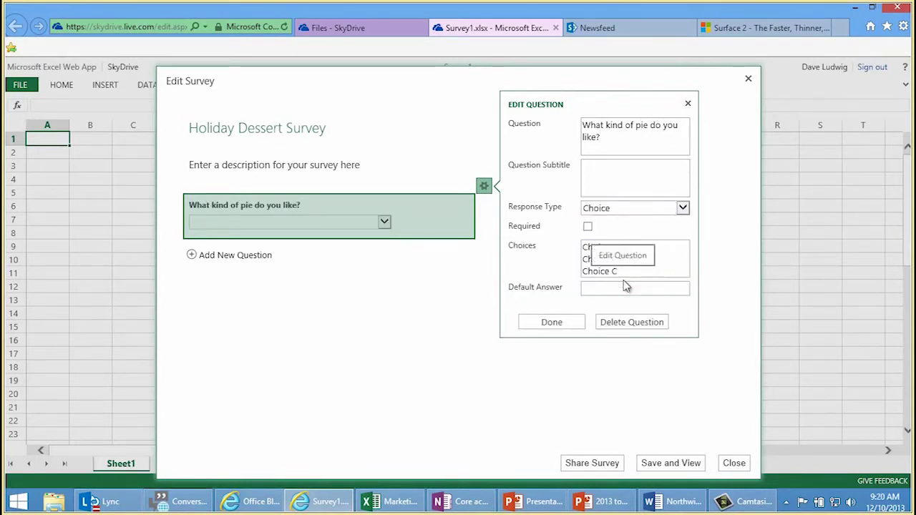
Replace the placeholder choices of the pie question with Apple, Pumpkin and Vanilla creme, and finish the question.
left_click_drag(635, 274, 575, 250)
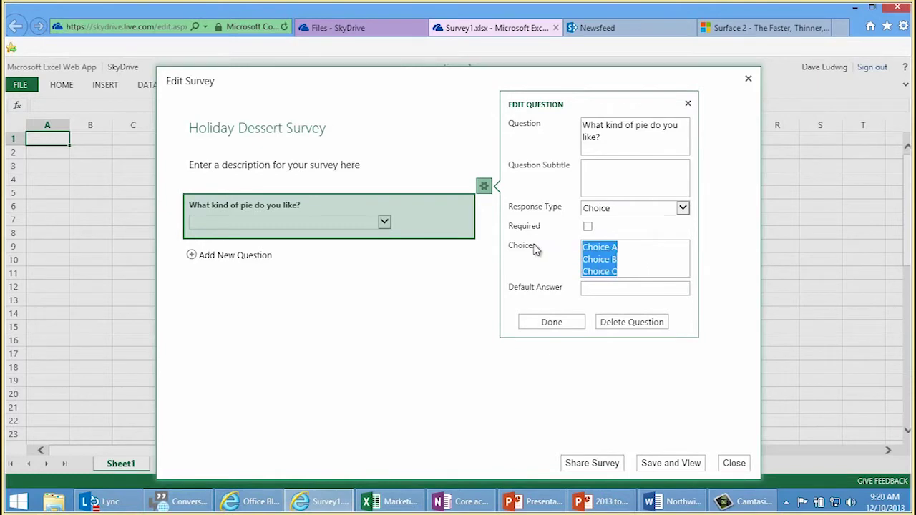
type("Apple")
key("Return")
type("Pumpkin")
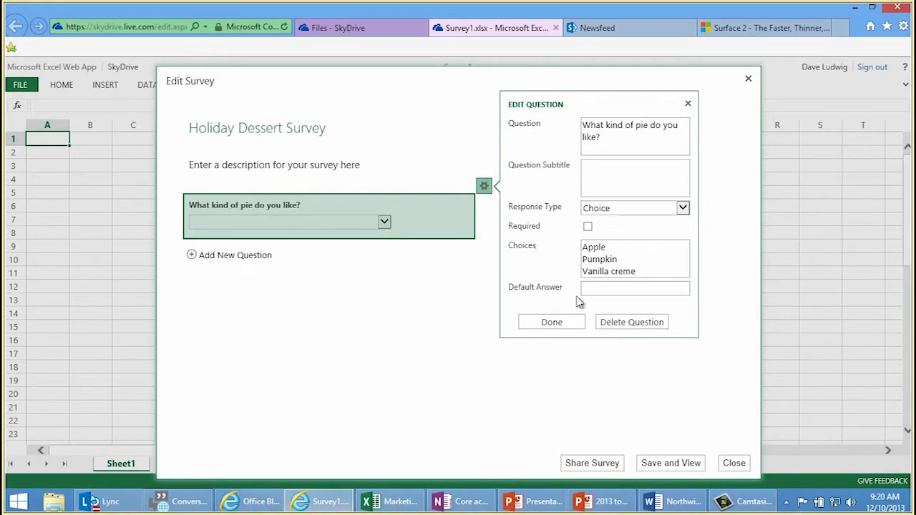
left_click(570, 323)
Add a second question, "What kind of topping do you like?", with the response type Paragraph Text.
left_click(231, 255)
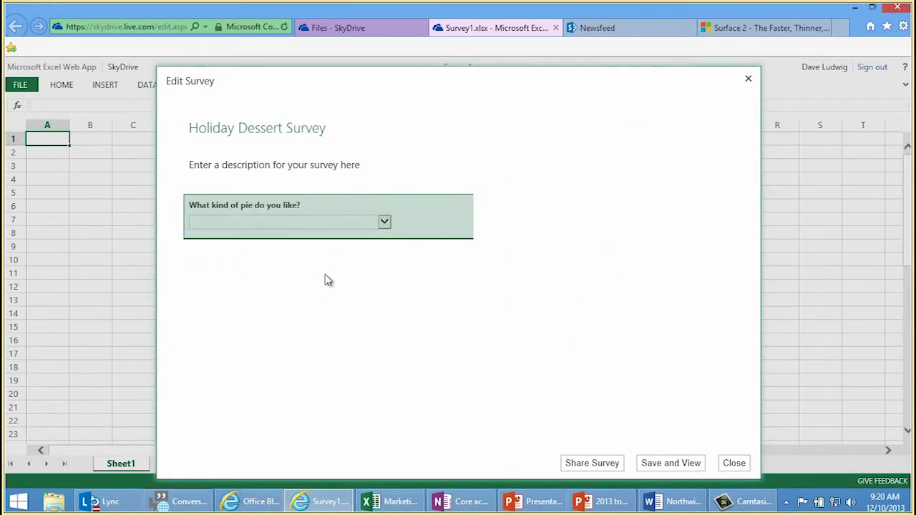
left_click_drag(634, 176, 578, 166)
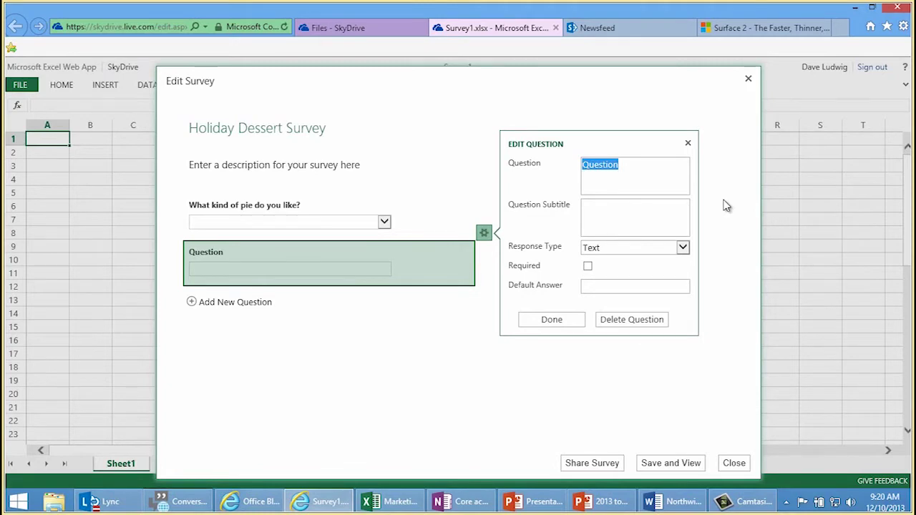
type("What kind of topping do you")
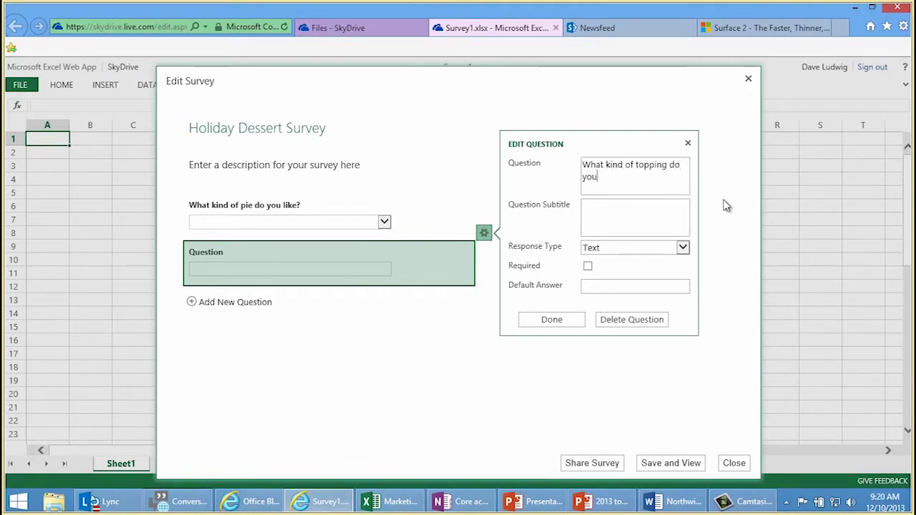
left_click(671, 249)
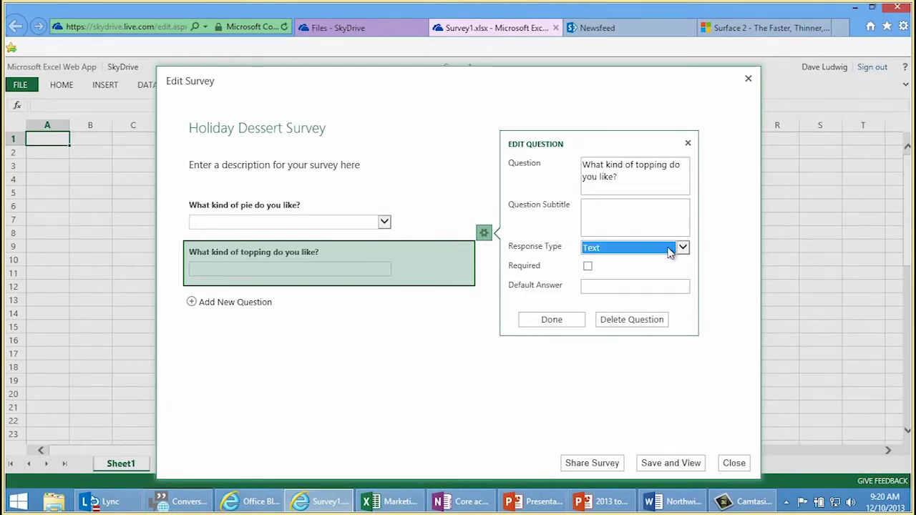
left_click(646, 261)
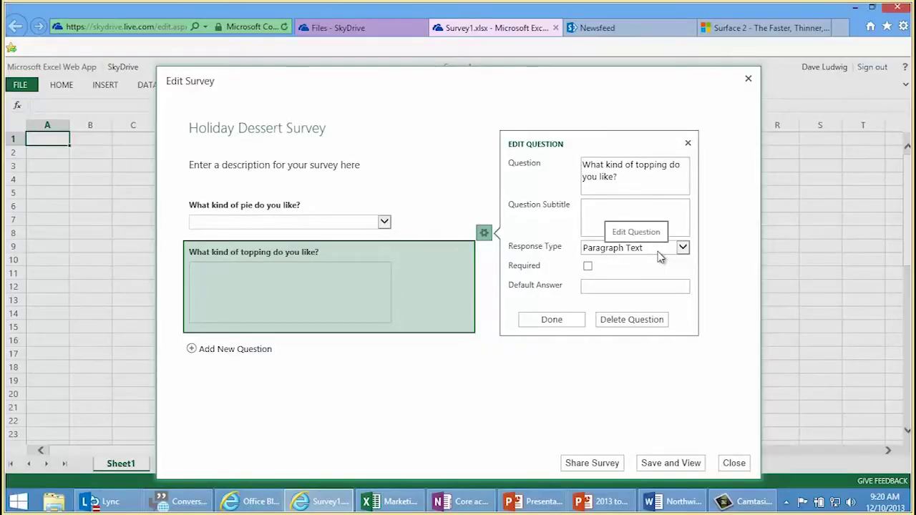
left_click(575, 321)
Add a third question, "How many pieces of pie do you want?", with the response type Number, and save and view the survey.
left_click(239, 351)
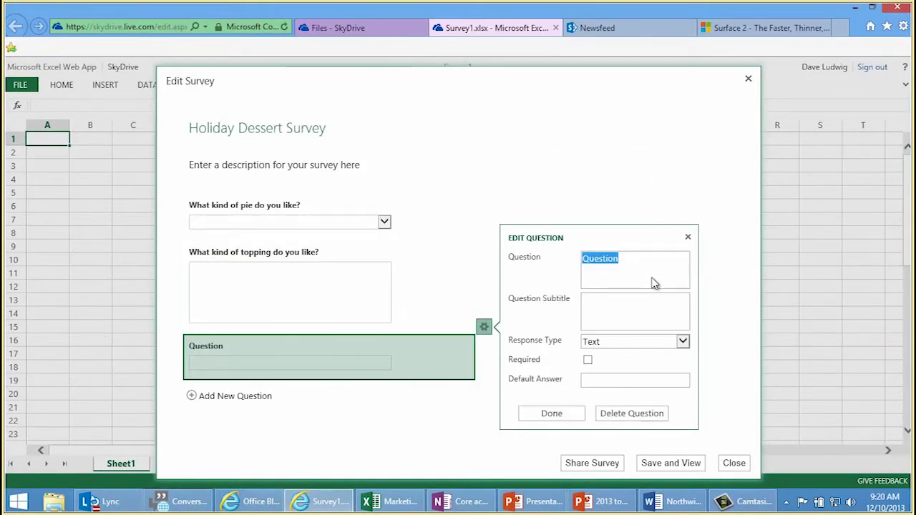
type("How manyu pieces of pie do you want?")
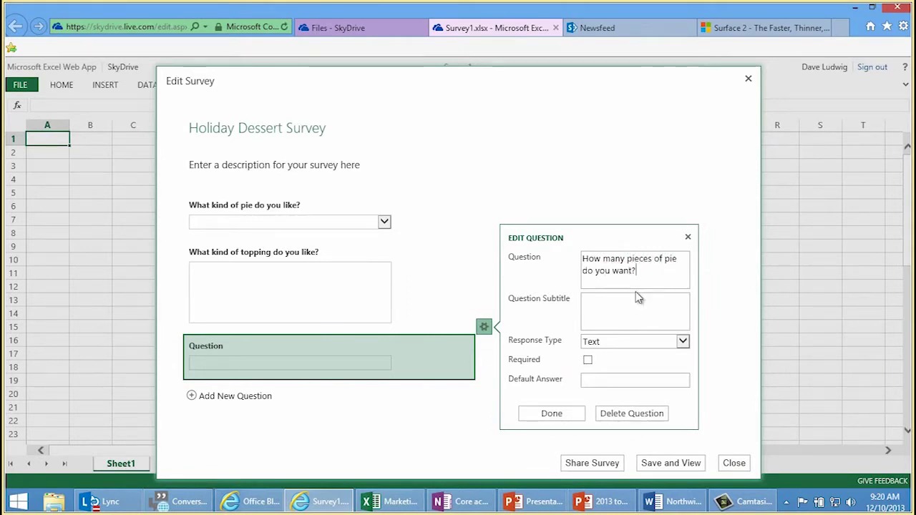
left_click(659, 342)
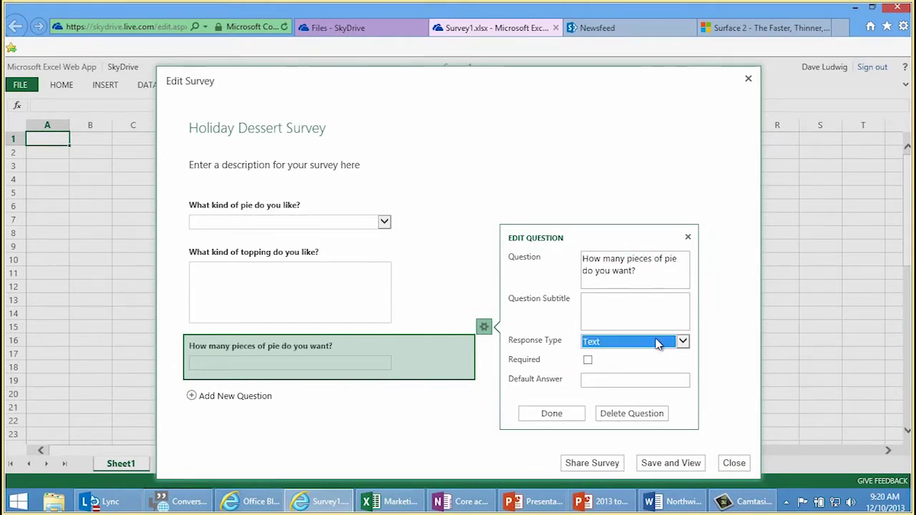
left_click(640, 366)
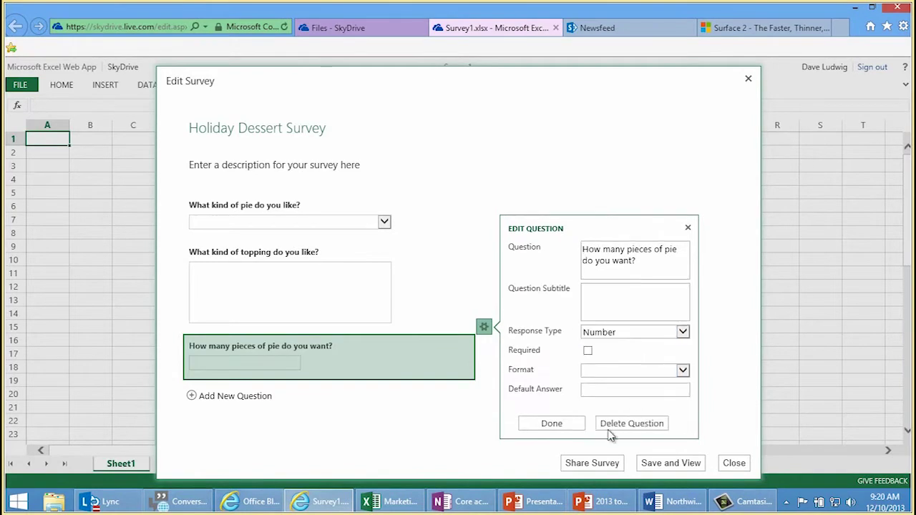
left_click(565, 426)
left_click(676, 465)
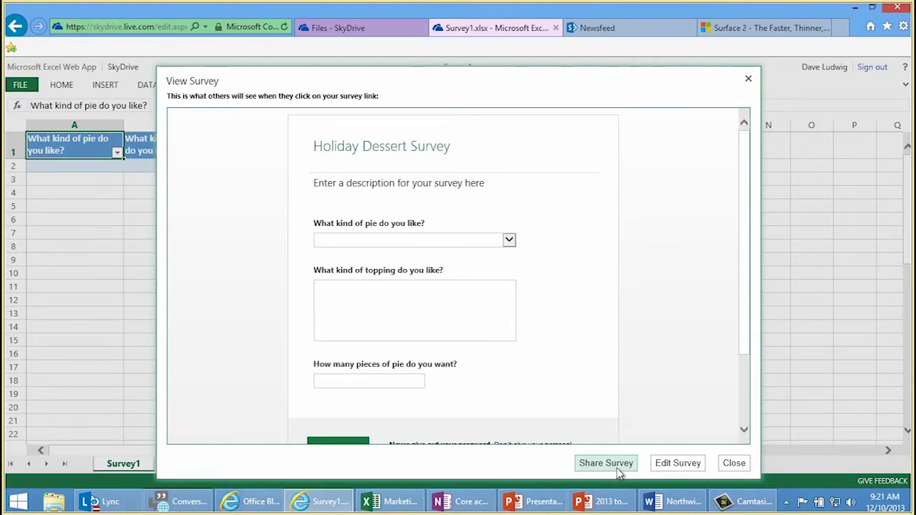
Fill in the survey with Pumpkin as the pie, "whipped cream and cool whip" as the topping and 2 pieces.
left_click(472, 245)
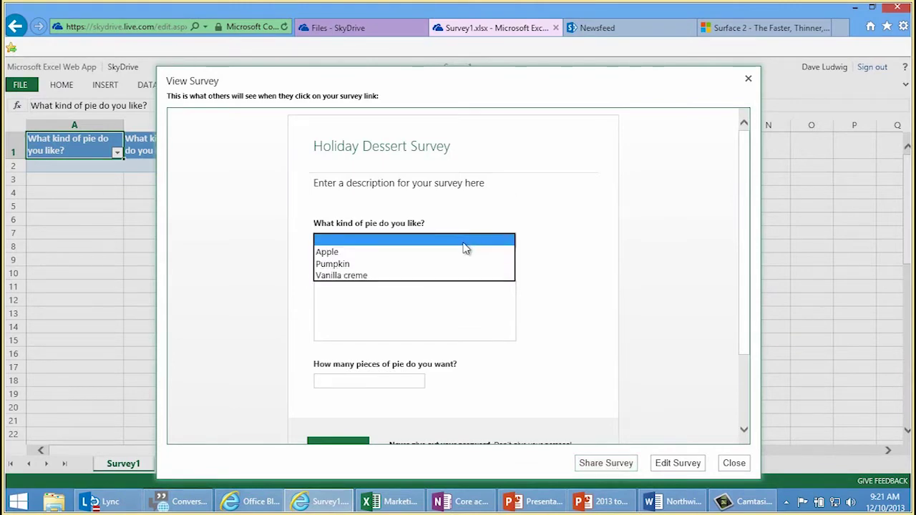
left_click(435, 262)
left_click(455, 301)
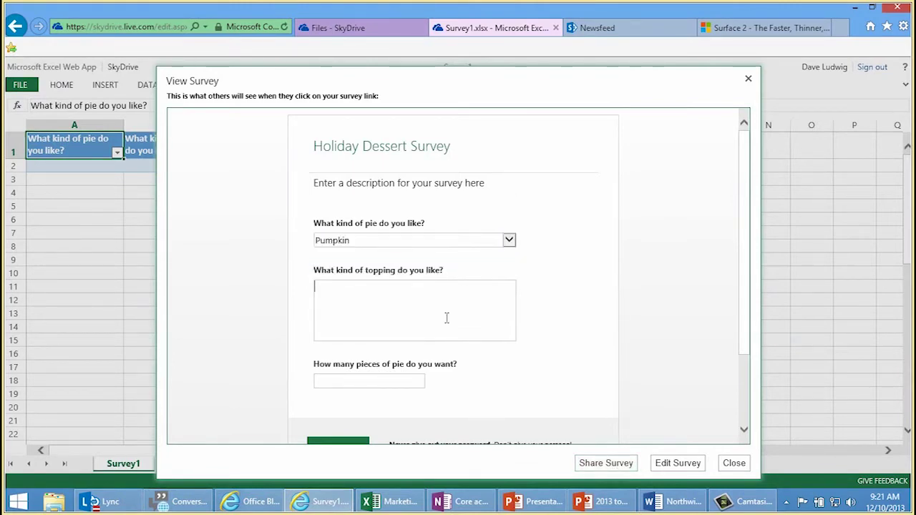
type("whipped cream and cool whip")
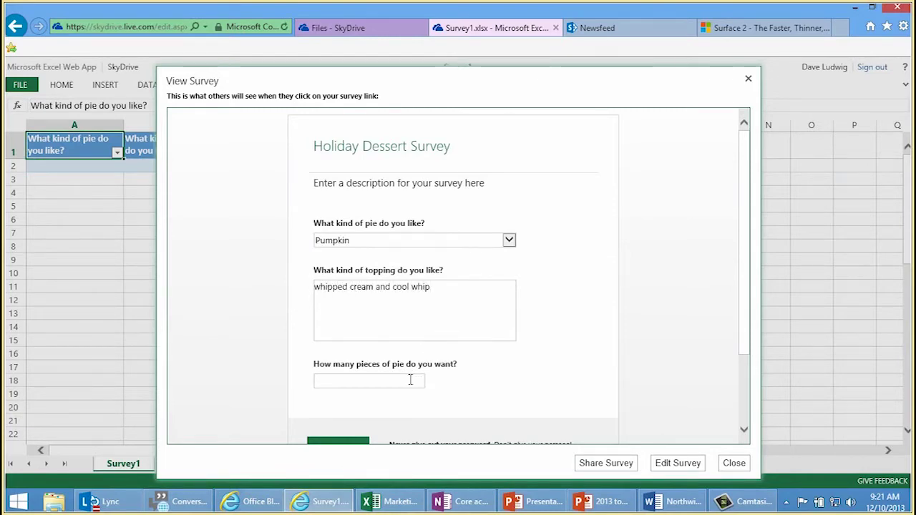
left_click(410, 379)
type("2")
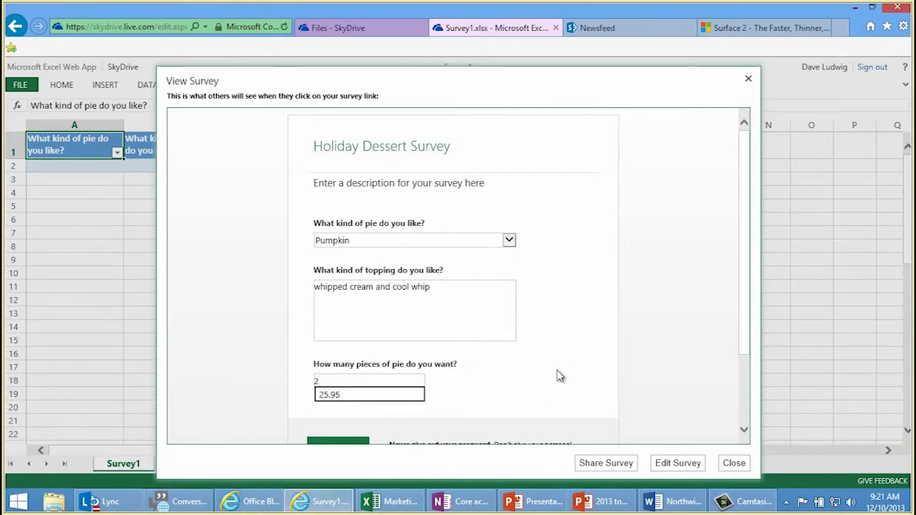
Submit the survey response and close the survey view to check the answers recorded in row 2.
scroll(573, 362, "down", 3)
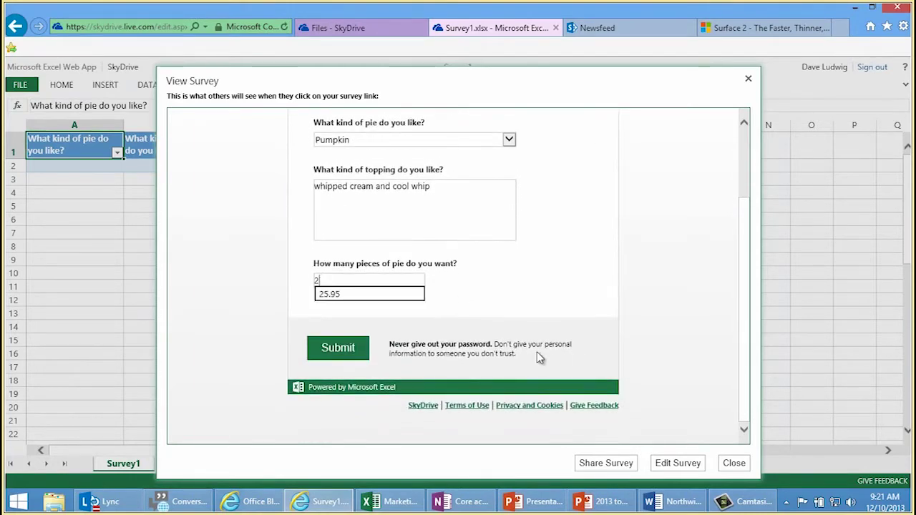
left_click(366, 355)
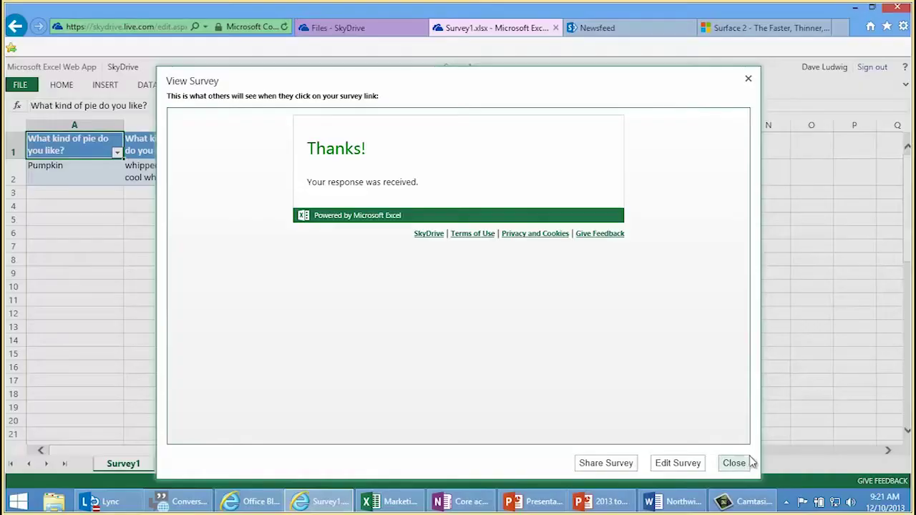
left_click(742, 465)
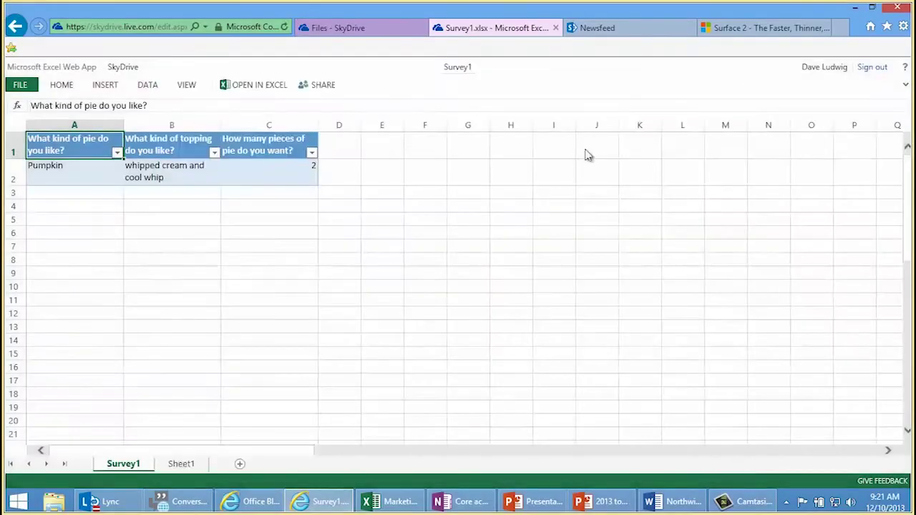
left_click_drag(80, 180, 283, 178)
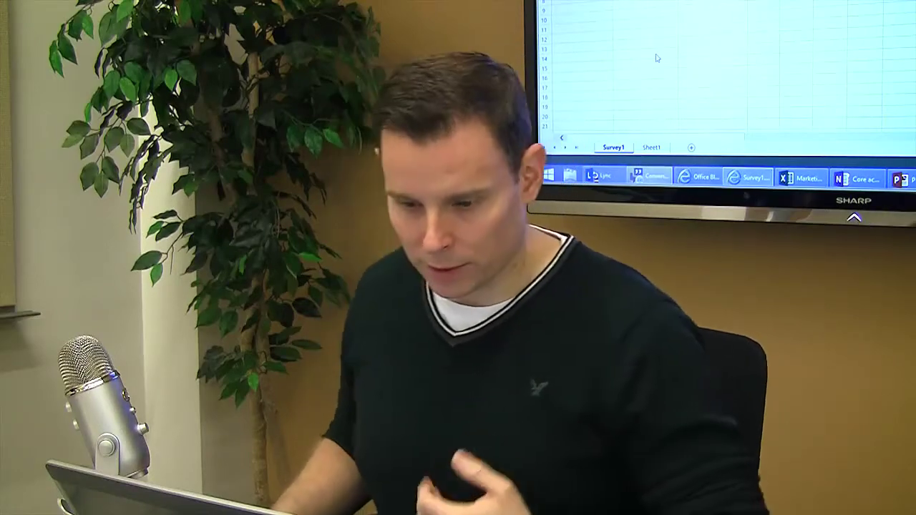
left_click(149, 85)
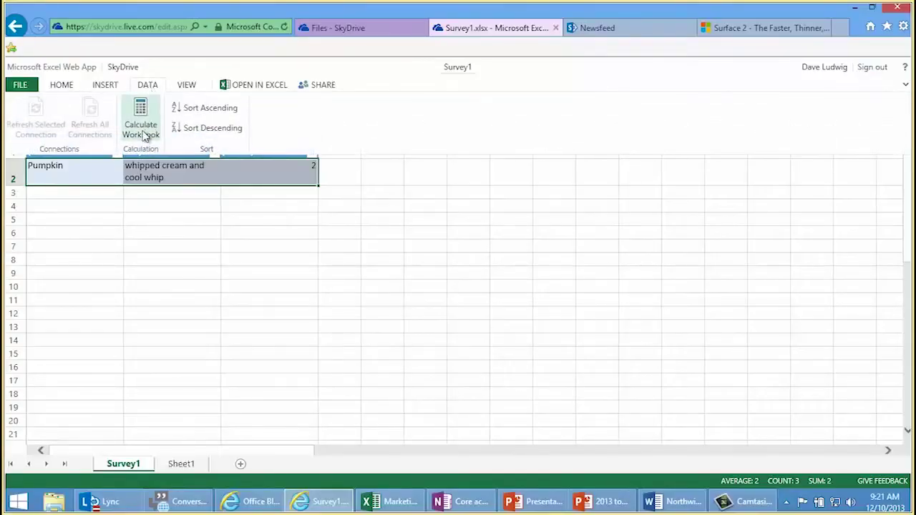
left_click(103, 85)
left_click(191, 129)
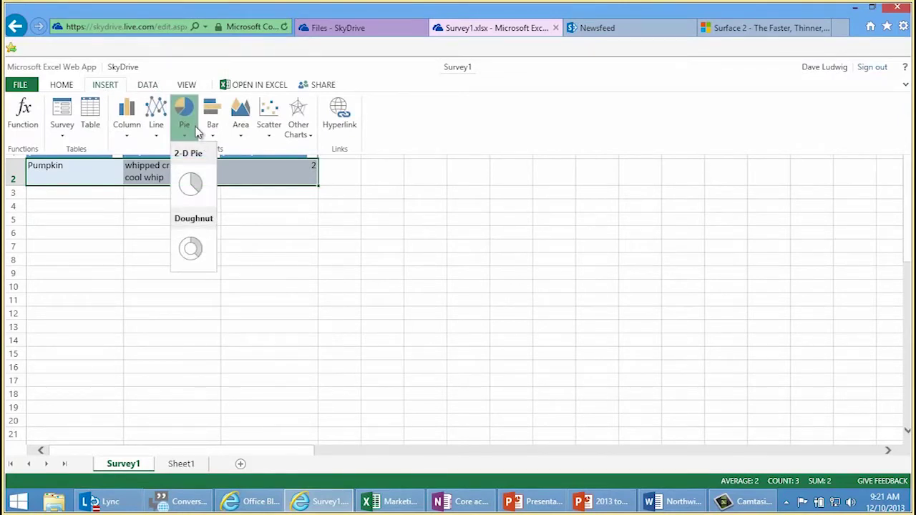
key("Escape")
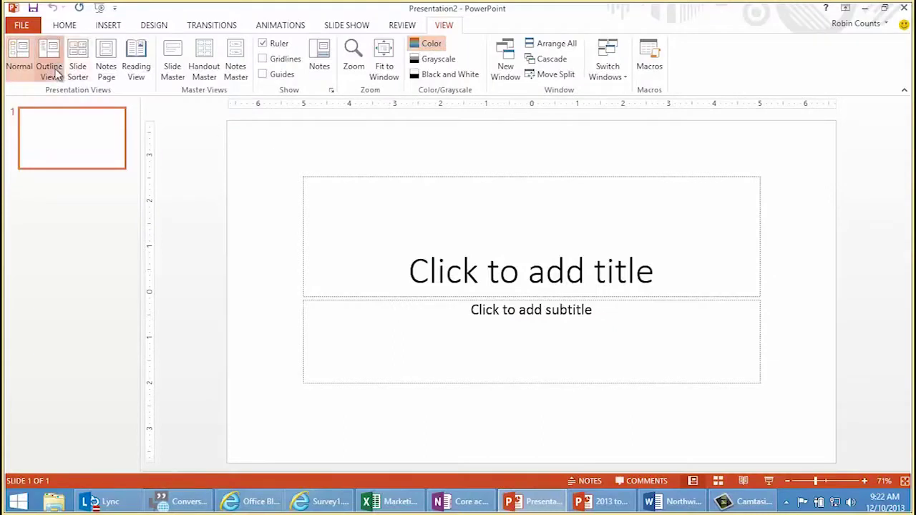
Switch to PowerPoint, show the blank presentation in Outline View and outline three slides titled Welcome, Agenda and Conclusions, checking each one.
left_click(51, 72)
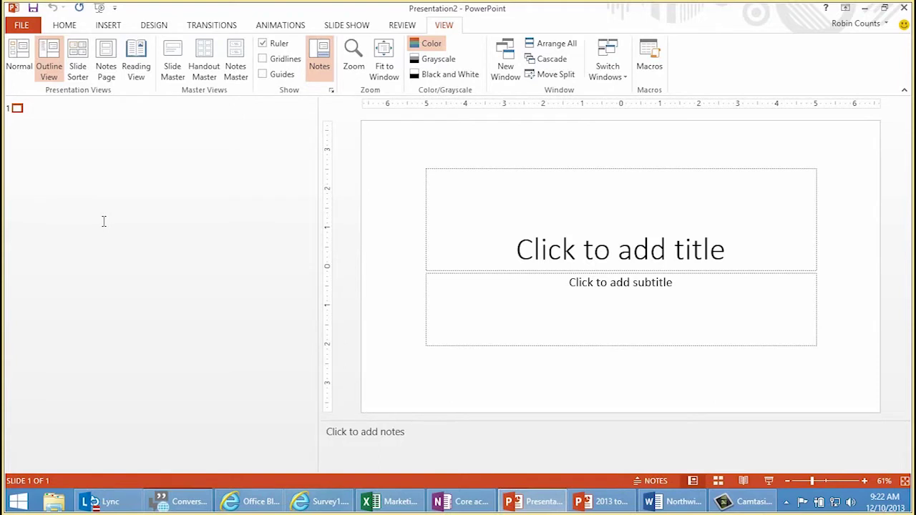
type("Welcome")
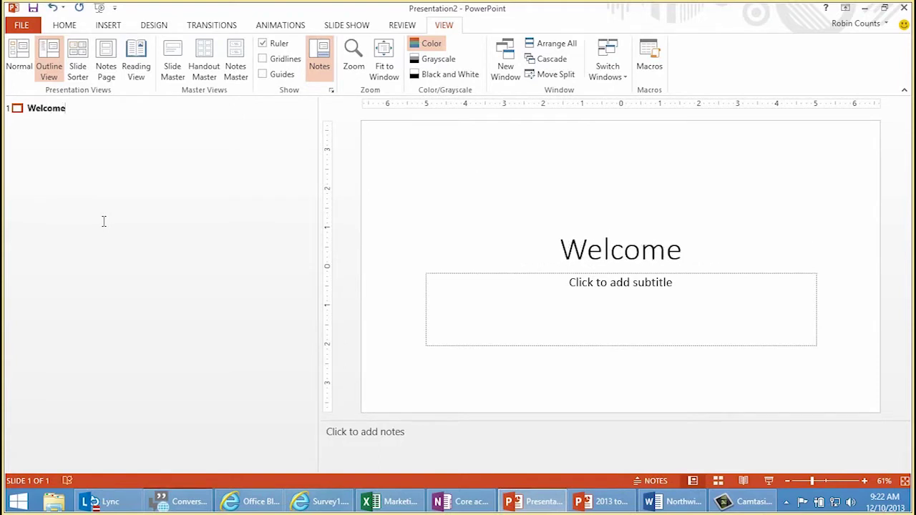
key("Return")
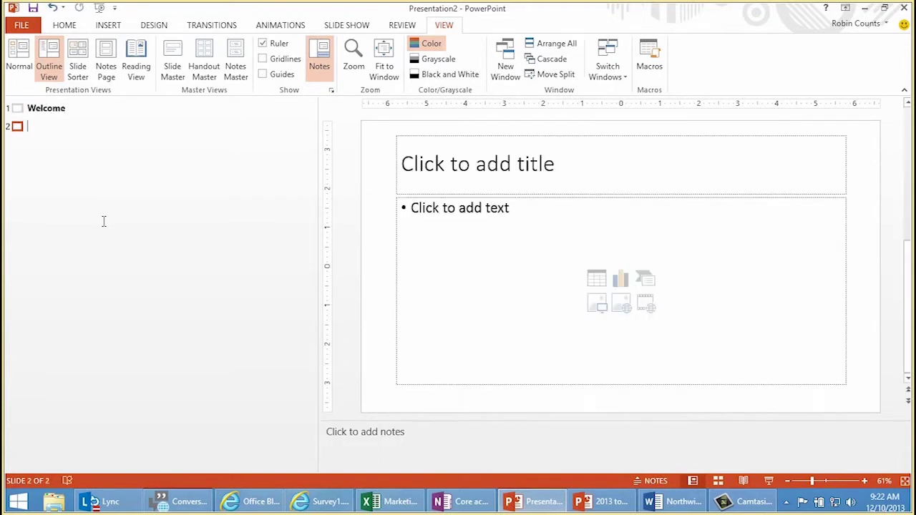
type("Agenda")
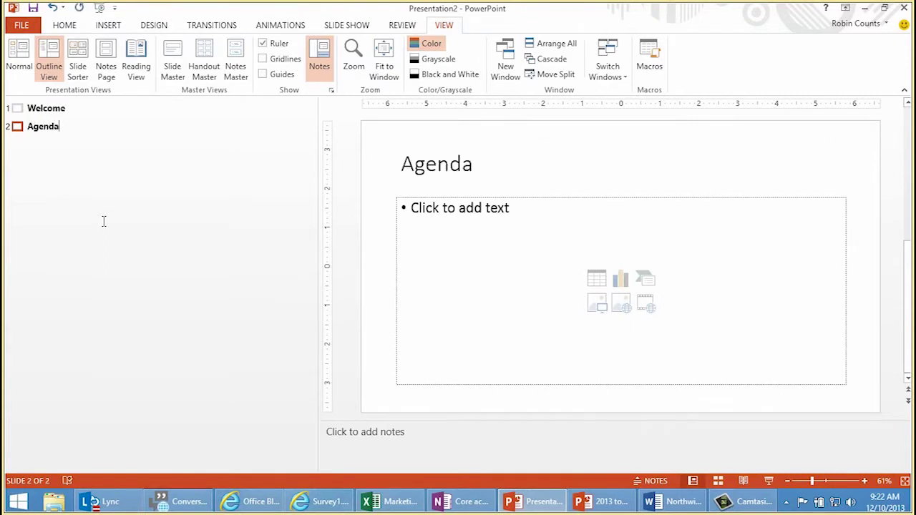
key("Return")
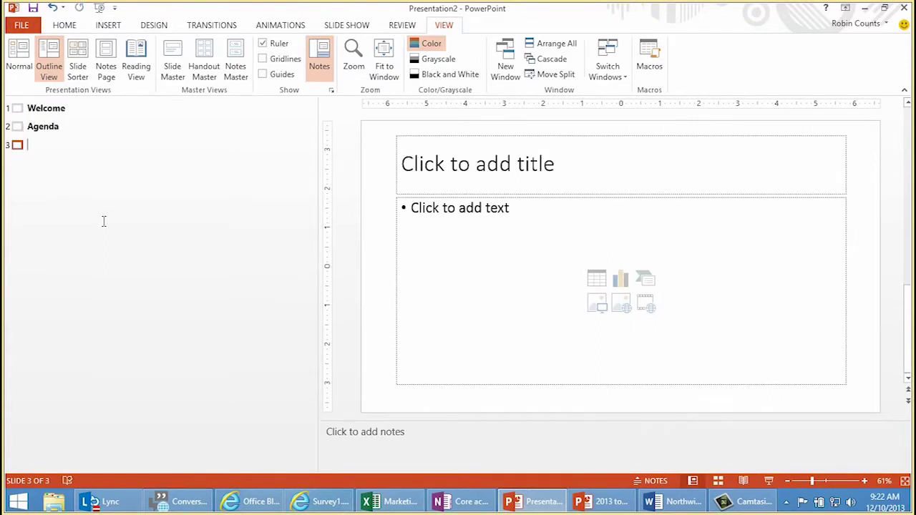
type("Concl")
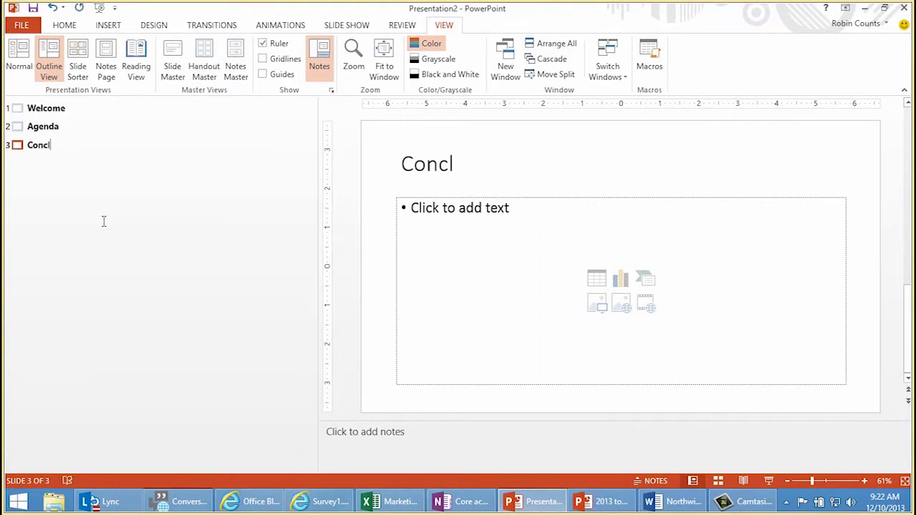
type("usions")
left_click(61, 108)
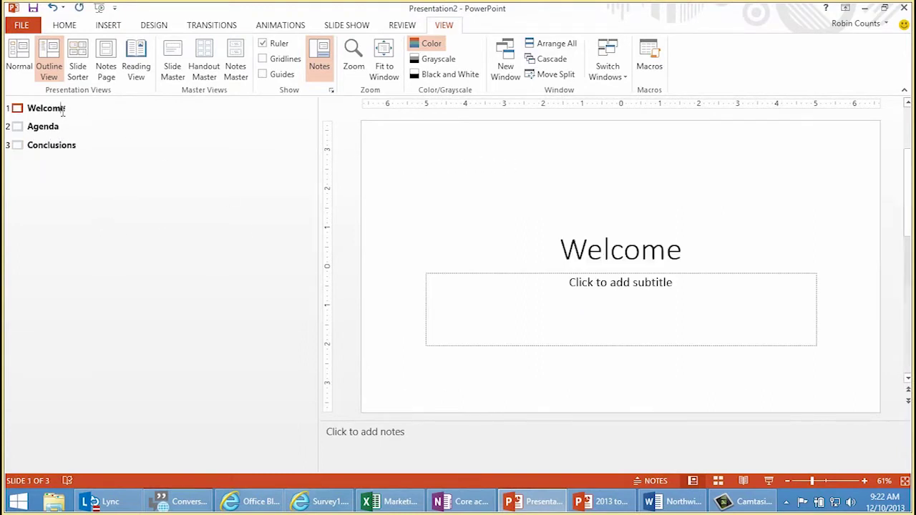
left_click(57, 127)
left_click(60, 145)
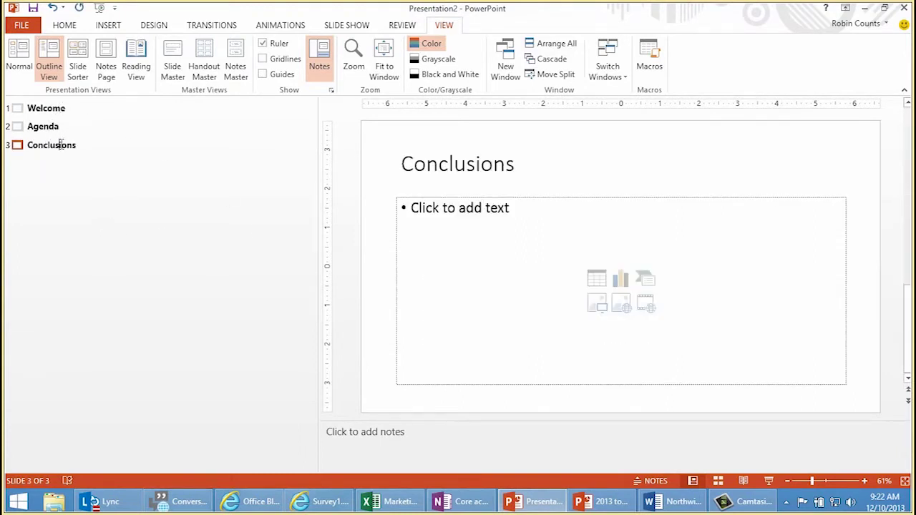
left_click(62, 108)
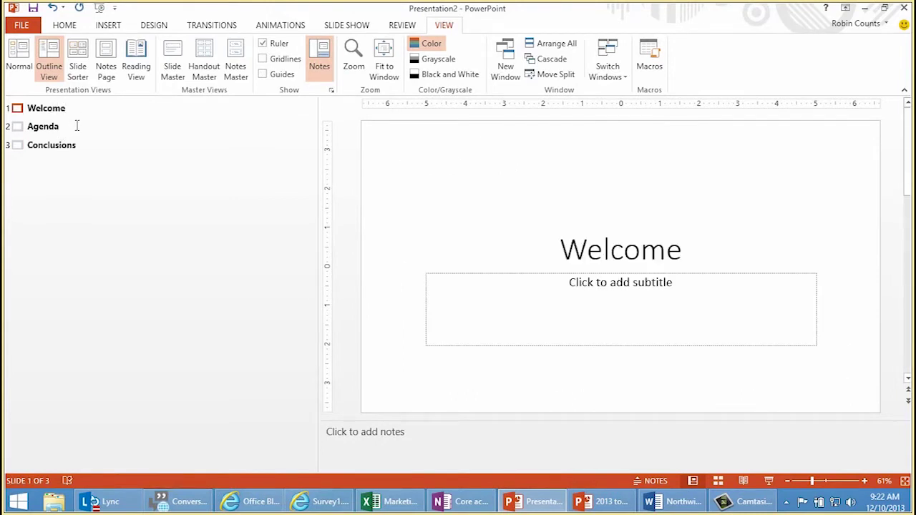
Add the bullets "What's working with this project?", "What's not working?" and "Solutions" under Agenda in the outline.
left_click(76, 126)
key("Return")
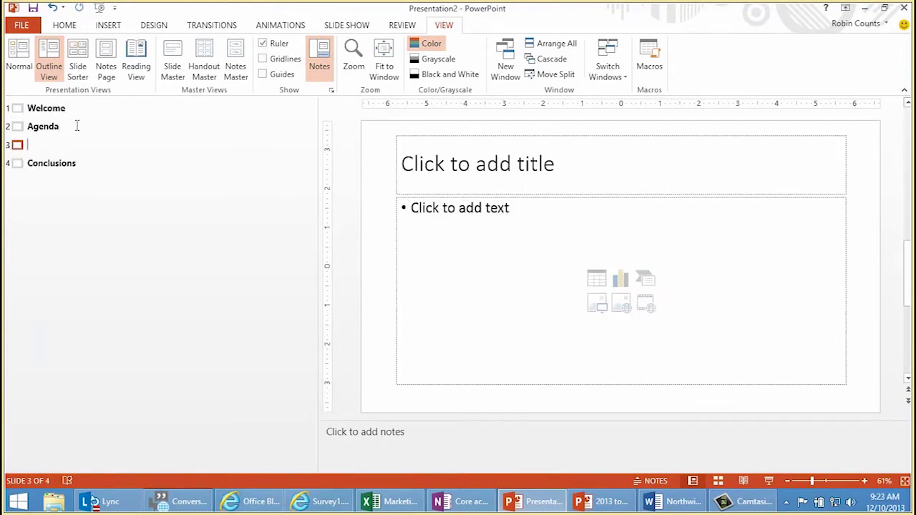
right_click(46, 148)
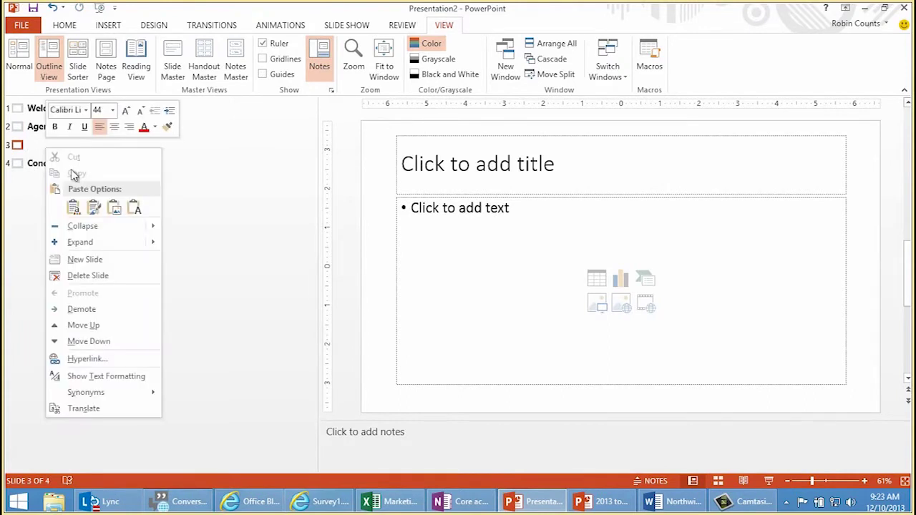
left_click(101, 309)
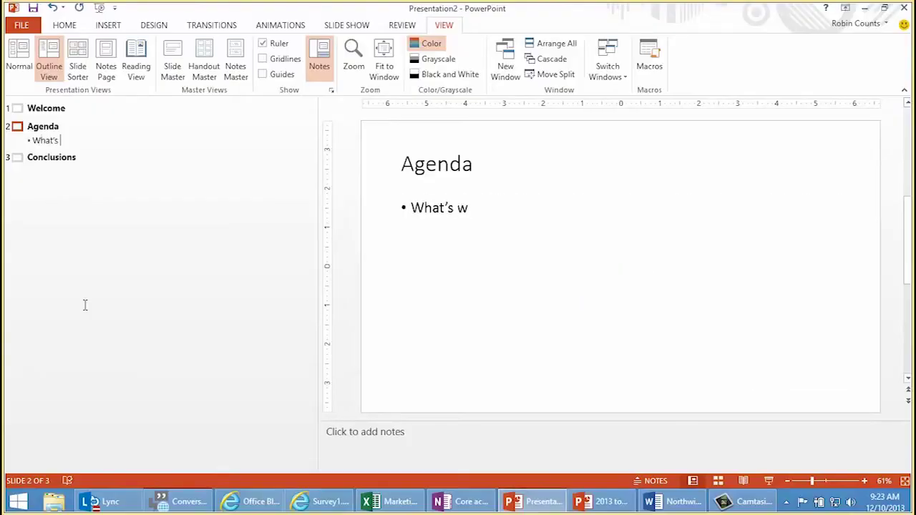
type("orkin")
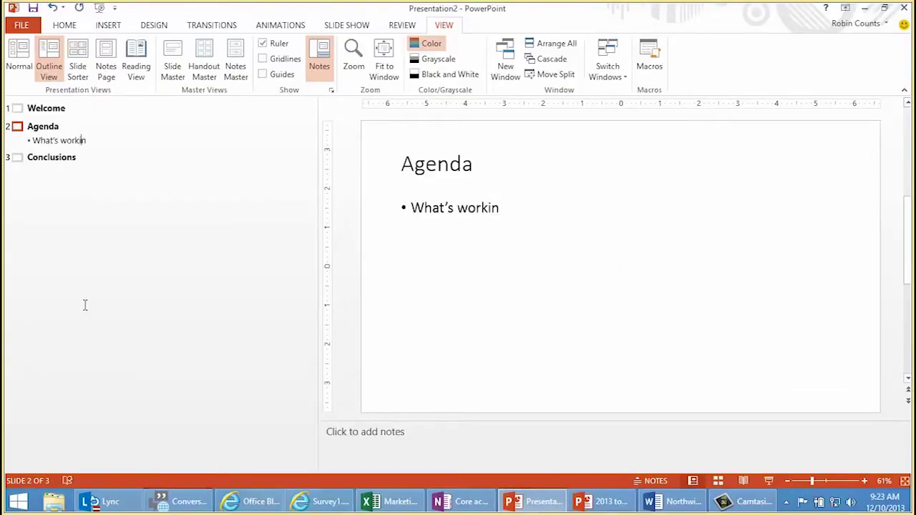
type("g with this project?")
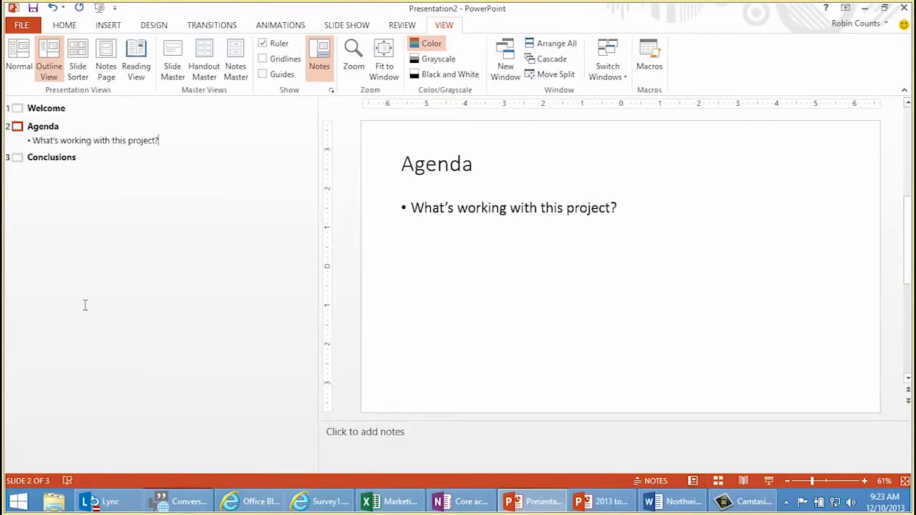
key("Return")
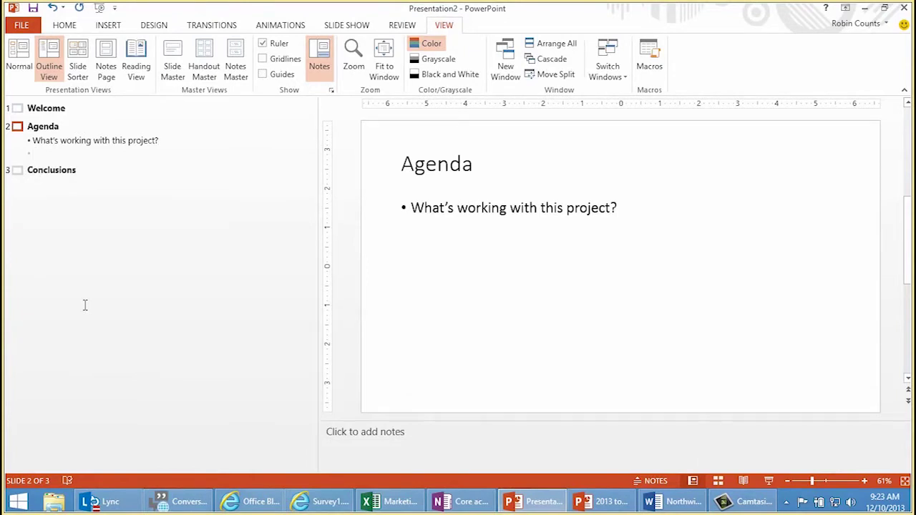
type("What's not working?")
key("Return")
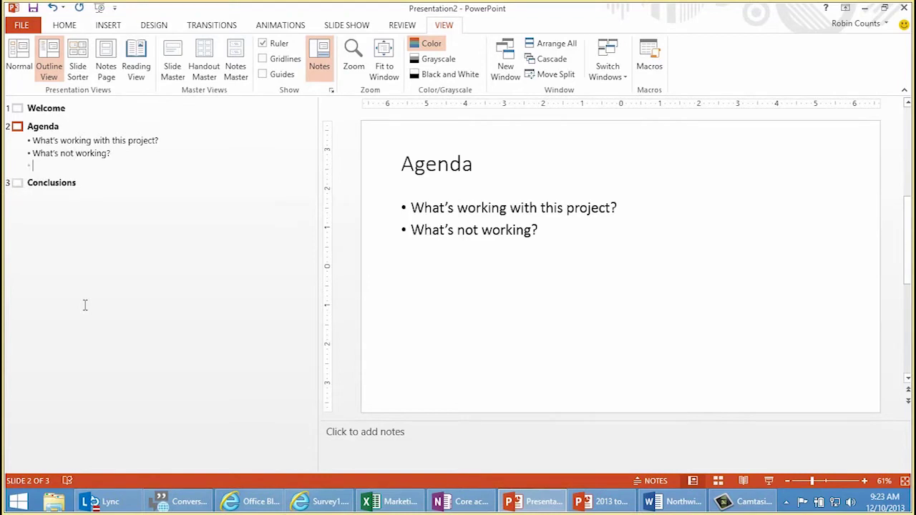
type("Solutions")
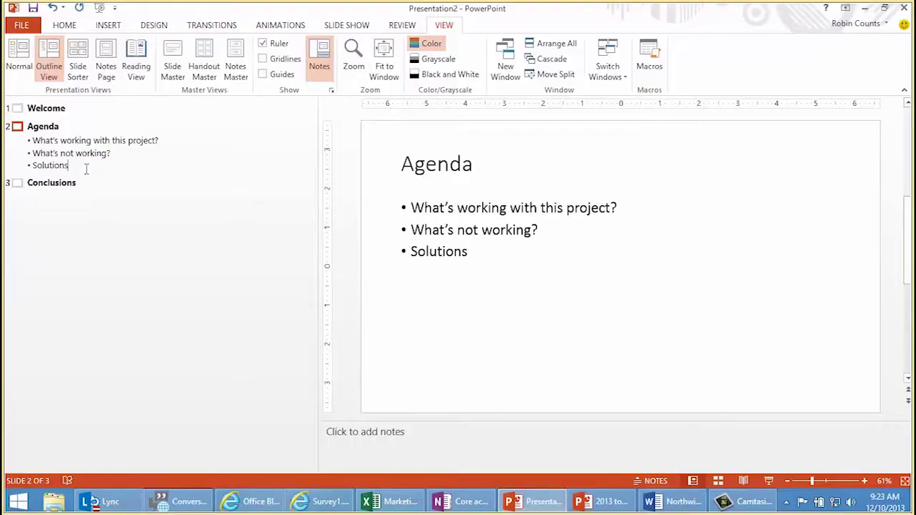
Copy the three Agenda bullets and paste the duplicates directly below Solutions in the outline.
left_click_drag(86, 168, 33, 141)
right_click(54, 145)
left_click(73, 172)
left_click(83, 171)
key("Return")
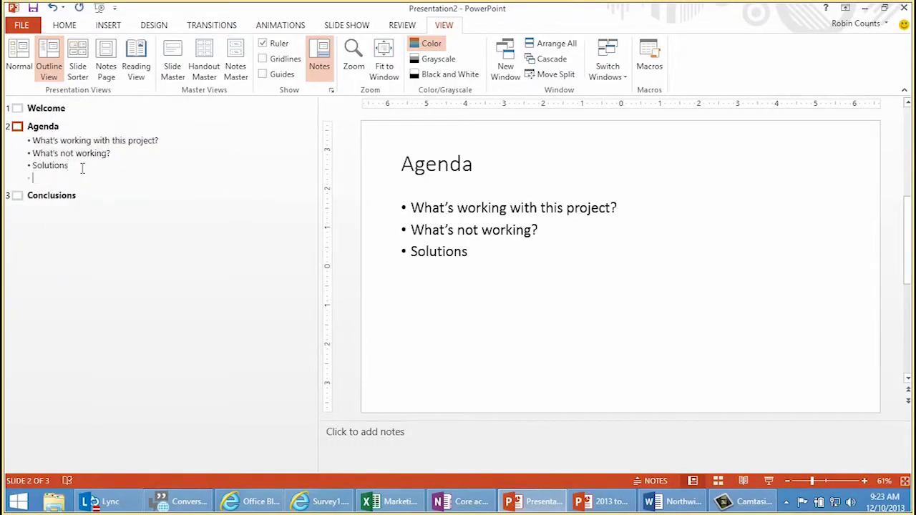
key("ctrl+v")
Promote the three pasted bullets to separate slide titles and check each of the new slides.
left_click_drag(75, 204, 33, 179)
right_click(55, 181)
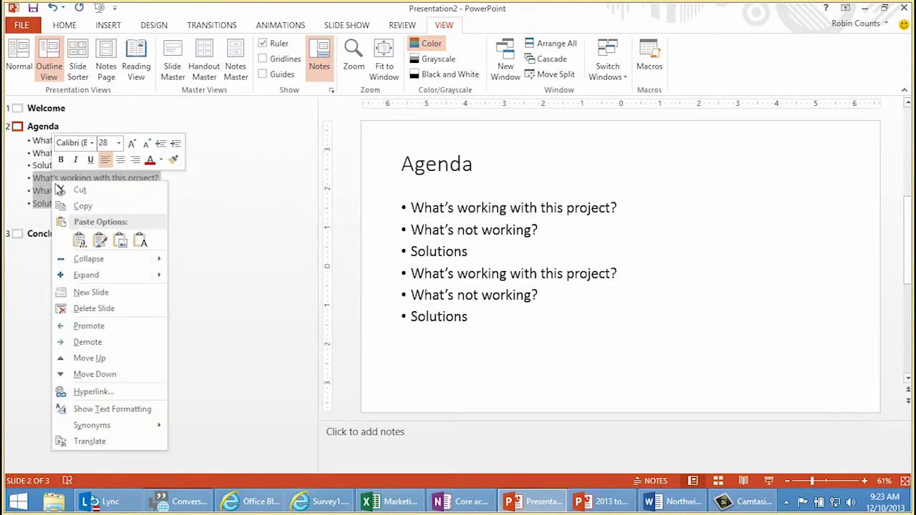
left_click(95, 327)
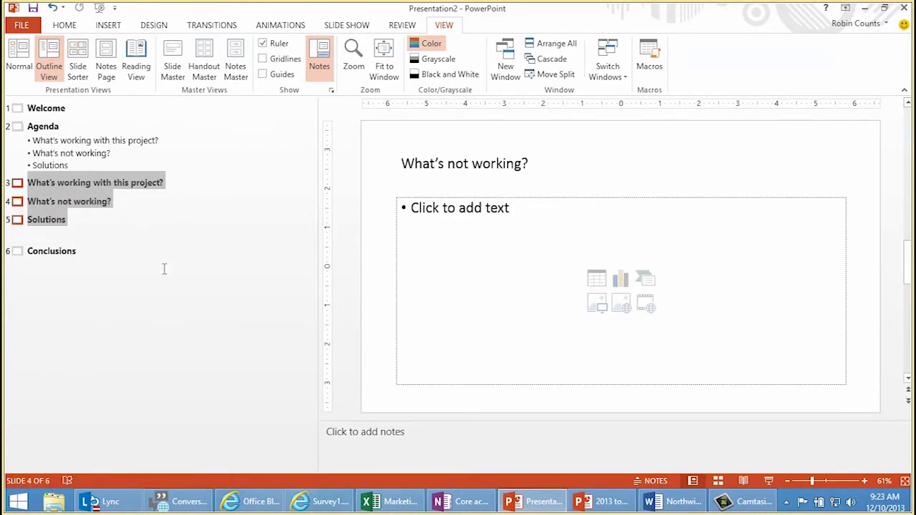
double_click(73, 185)
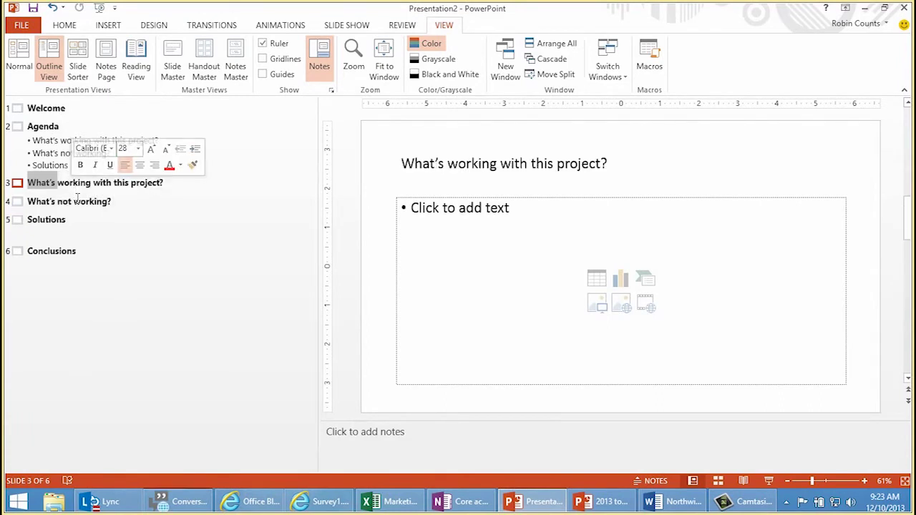
double_click(84, 201)
double_click(56, 221)
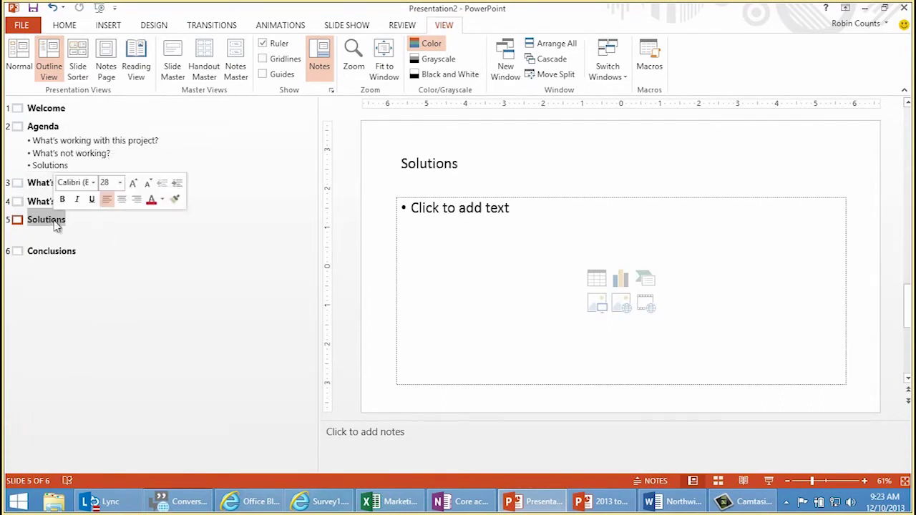
left_click(98, 224)
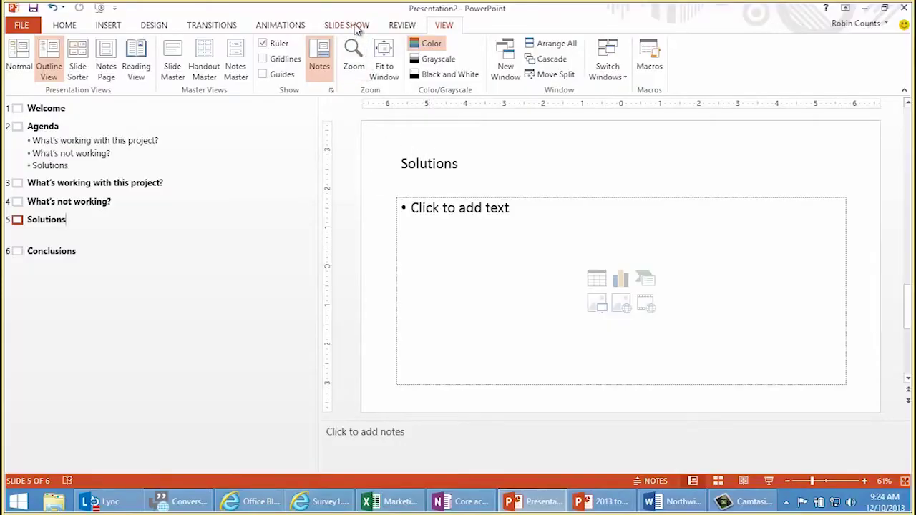
Start the slide show from the Welcome slide, display Presenter View and advance one slide.
left_click(348, 25)
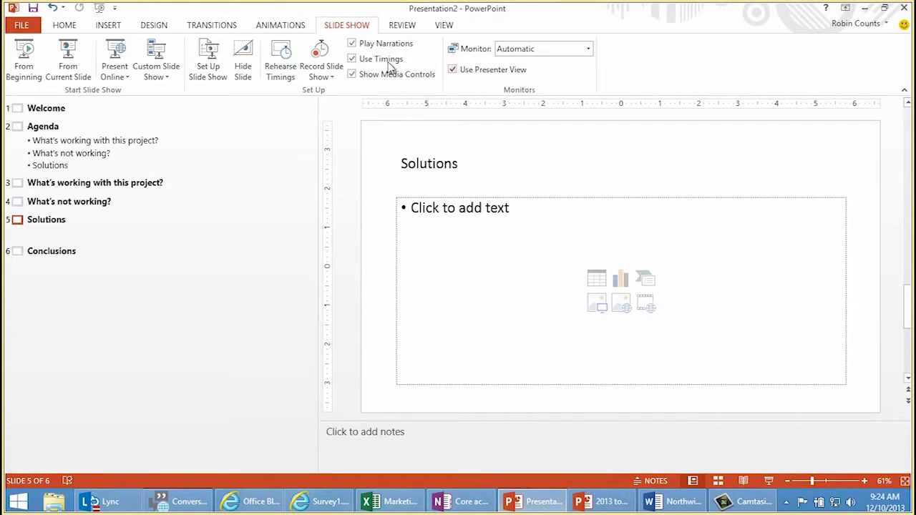
left_click(99, 10)
left_click(141, 501)
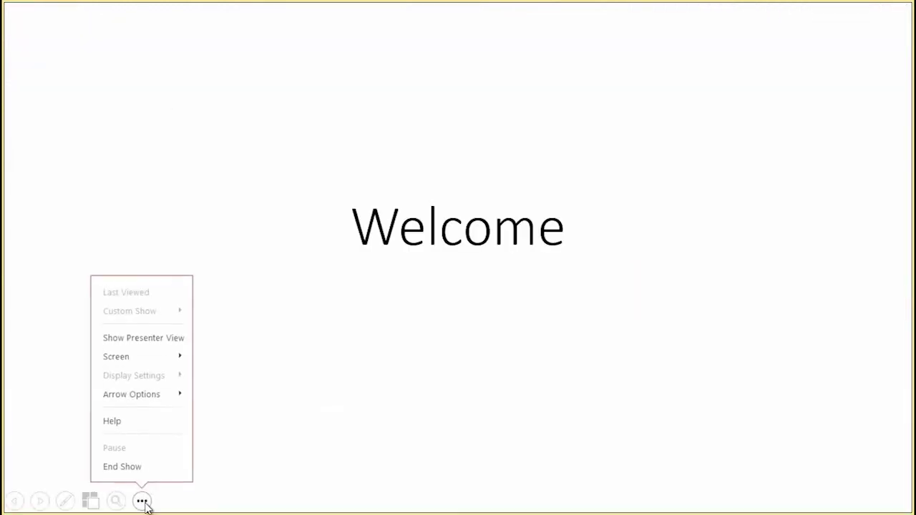
left_click(165, 341)
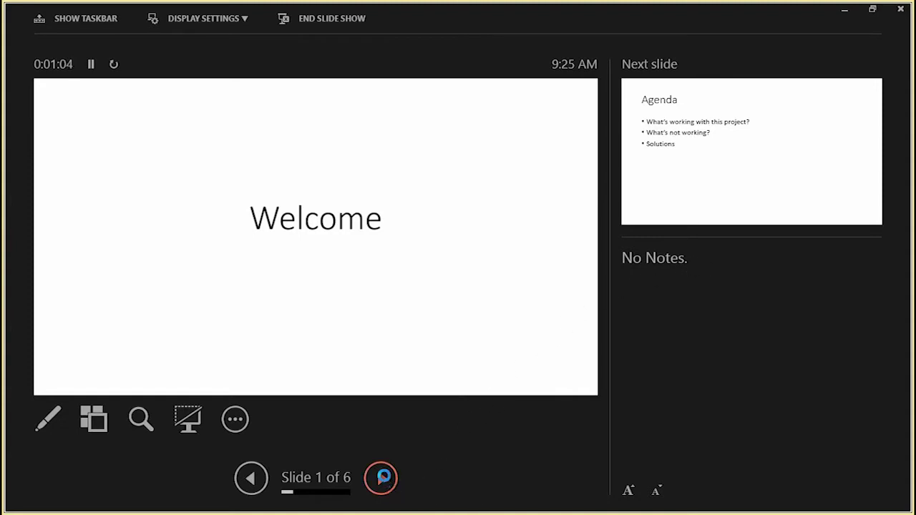
left_click(382, 478)
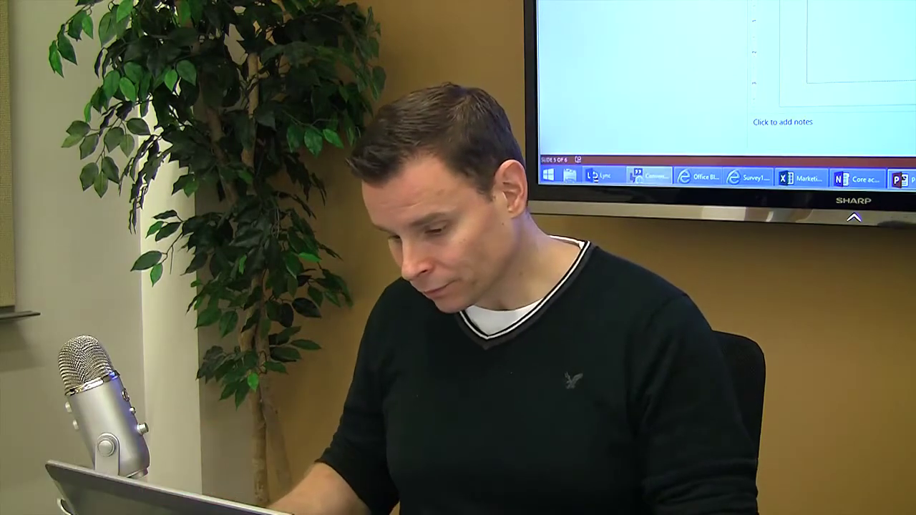
Switch to OneNote, collapse and re-expand The Big Project notebook, and go through its sections to the Vacation section.
left_click(864, 180)
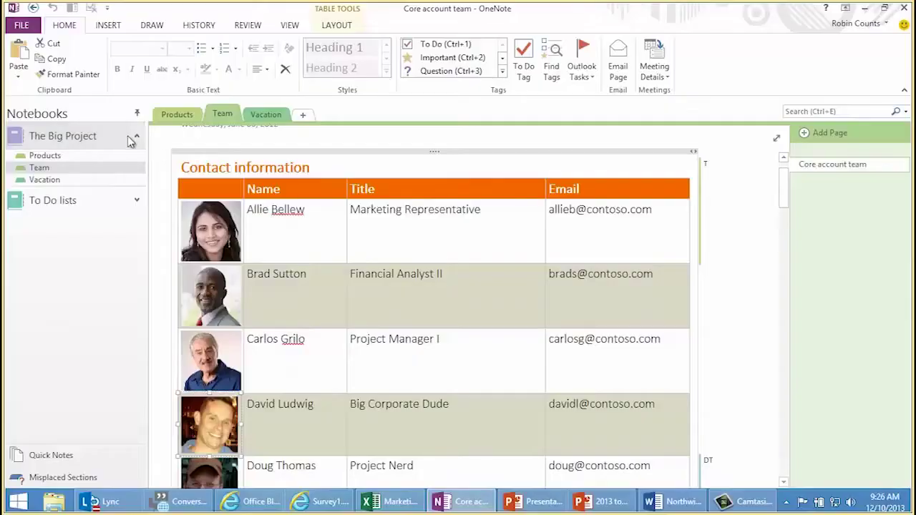
left_click(138, 138)
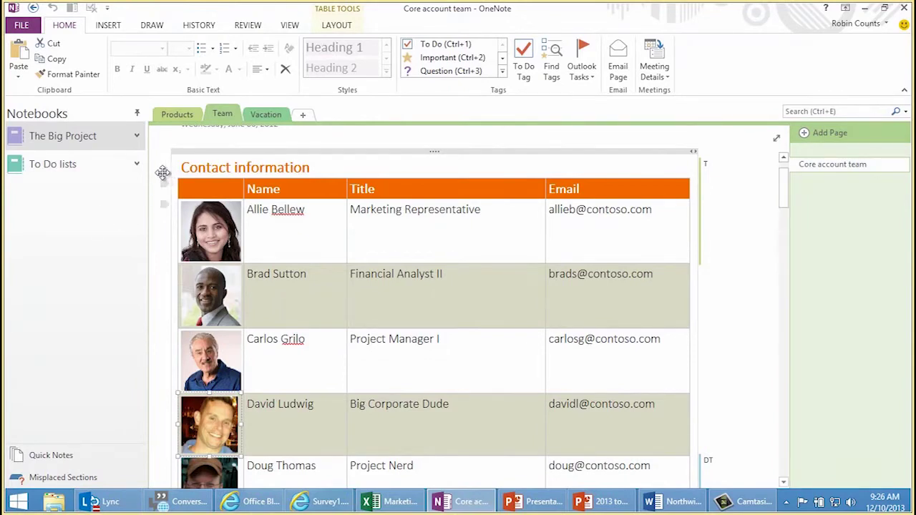
left_click(138, 138)
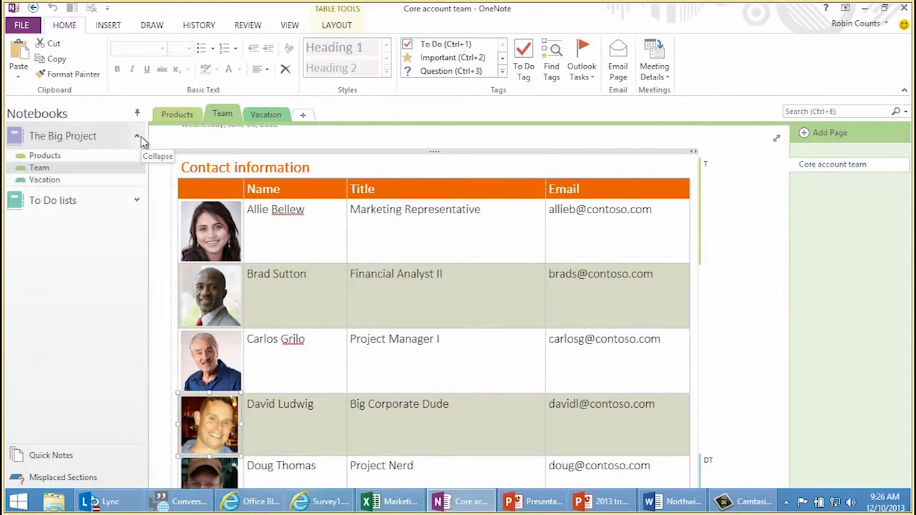
left_click(59, 157)
left_click(57, 169)
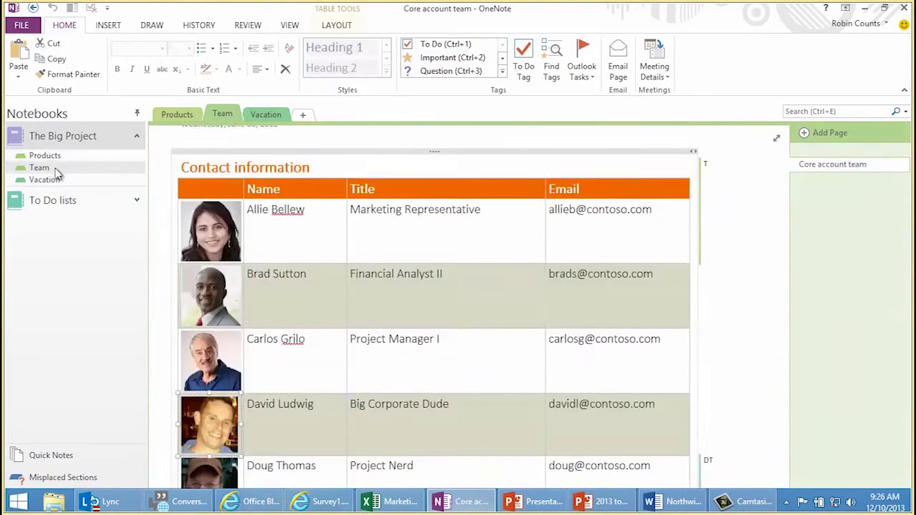
left_click(55, 180)
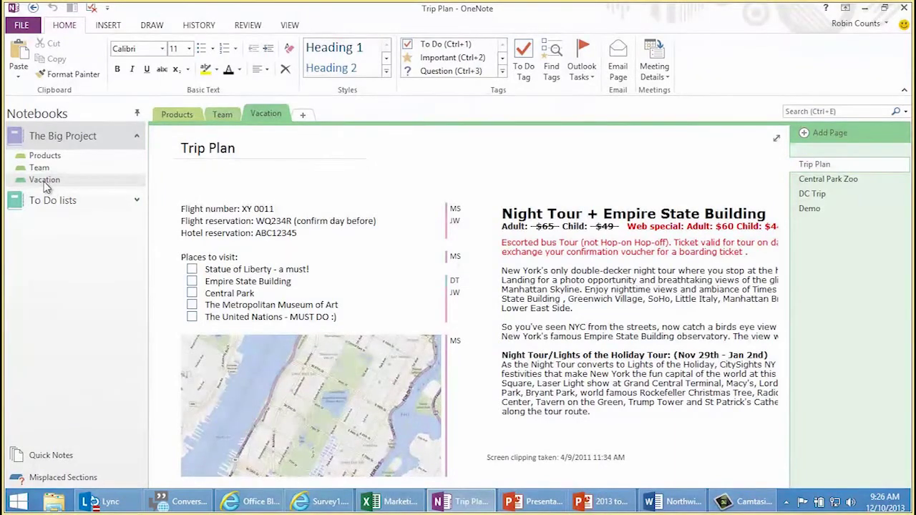
Look through the Products, Team and Vacation sections and the Vacation pages, ending on the Trip Plan page.
left_click(59, 156)
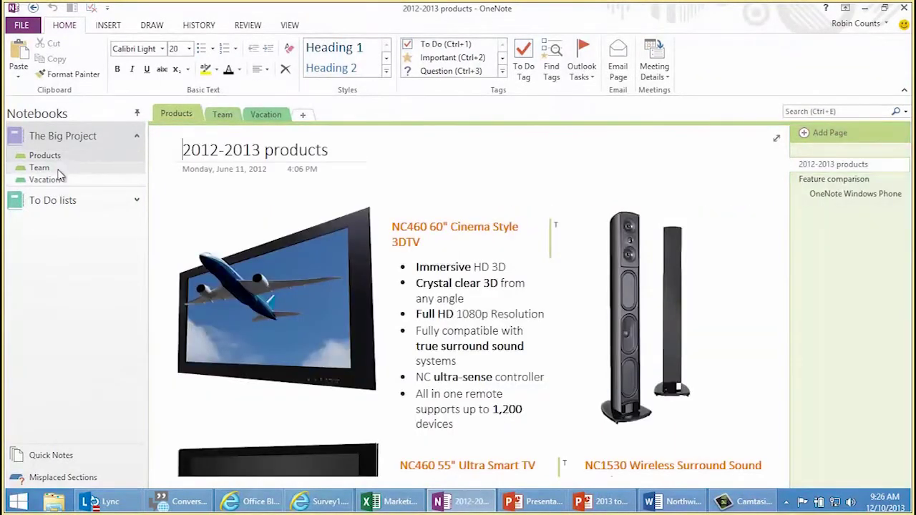
left_click(59, 170)
left_click(62, 180)
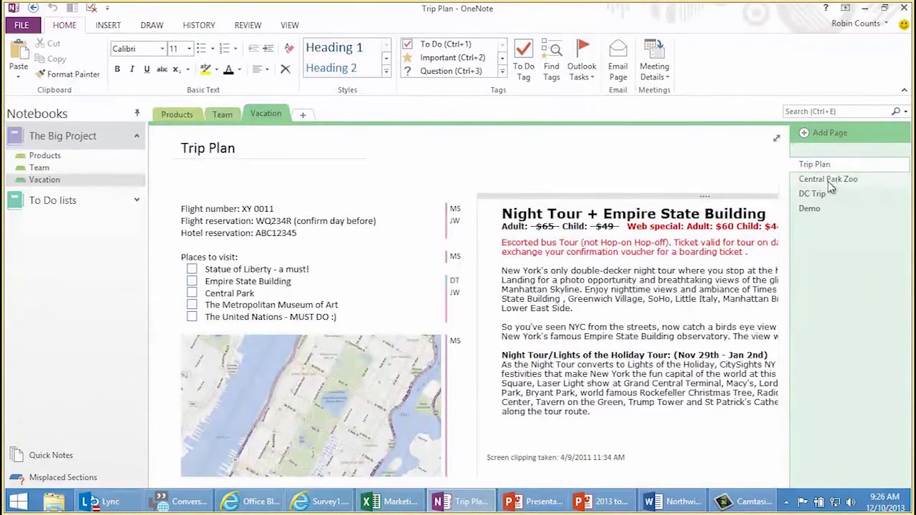
left_click(829, 181)
left_click(827, 193)
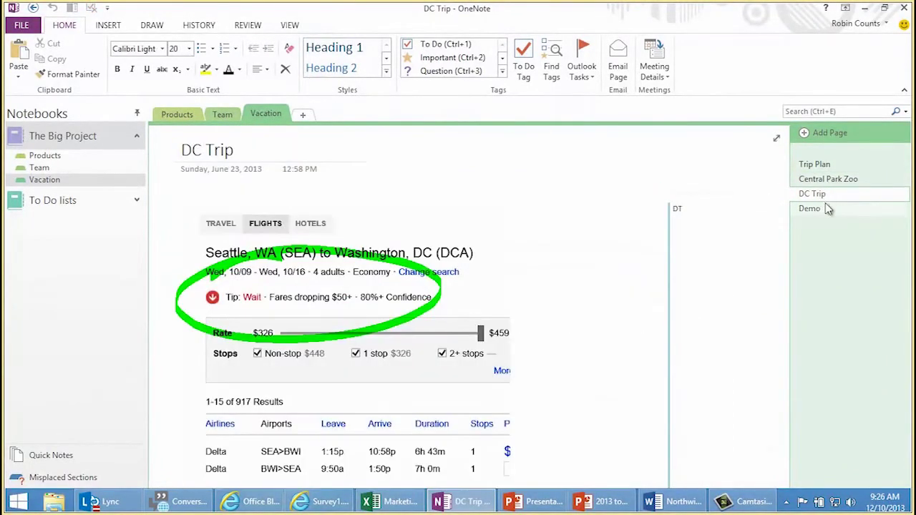
left_click(826, 208)
left_click(817, 165)
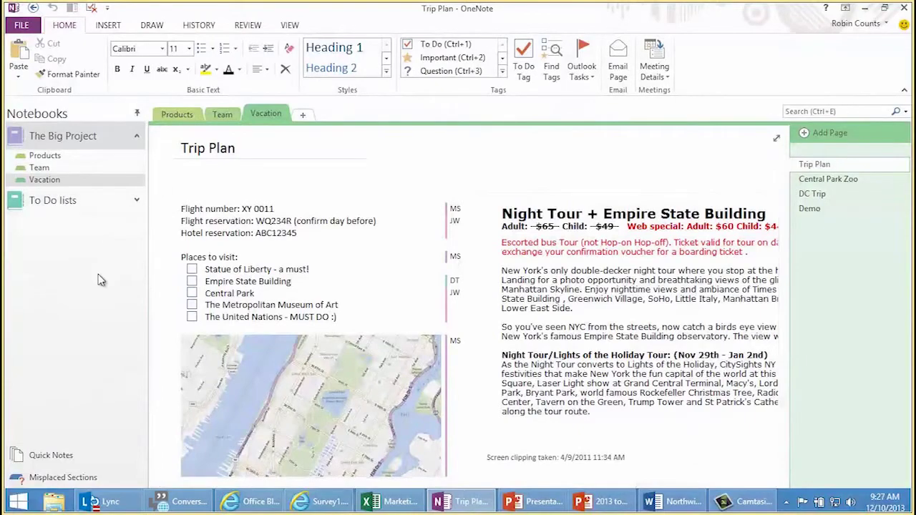
Enable the OneNote display option "Page tabs appear on the left" and apply it.
left_click(21, 25)
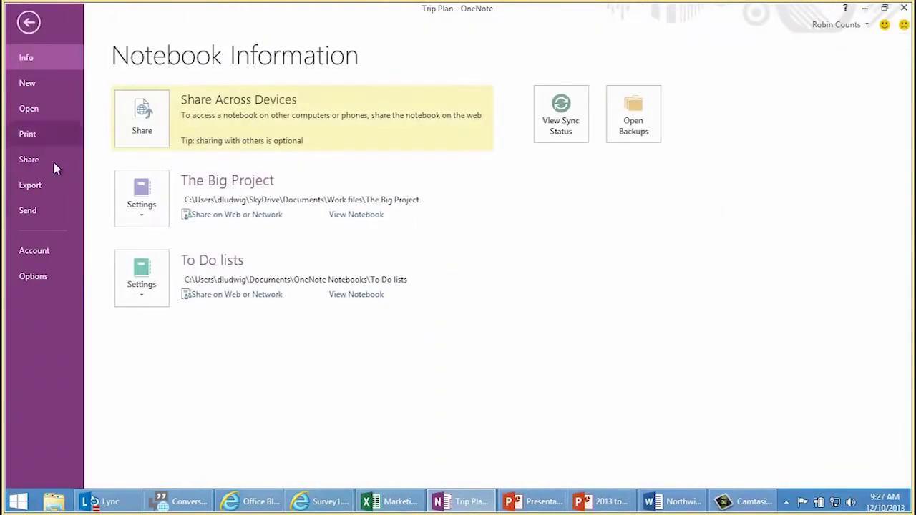
left_click(33, 277)
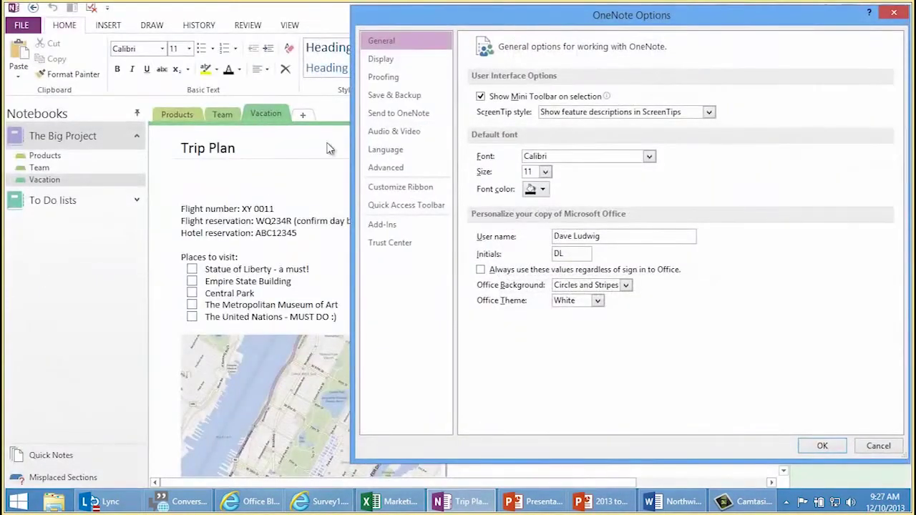
left_click(382, 59)
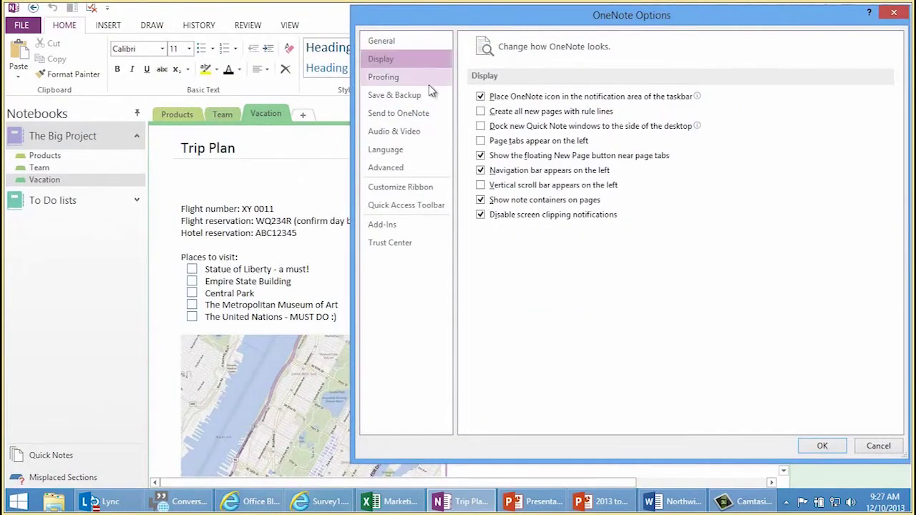
left_click(481, 142)
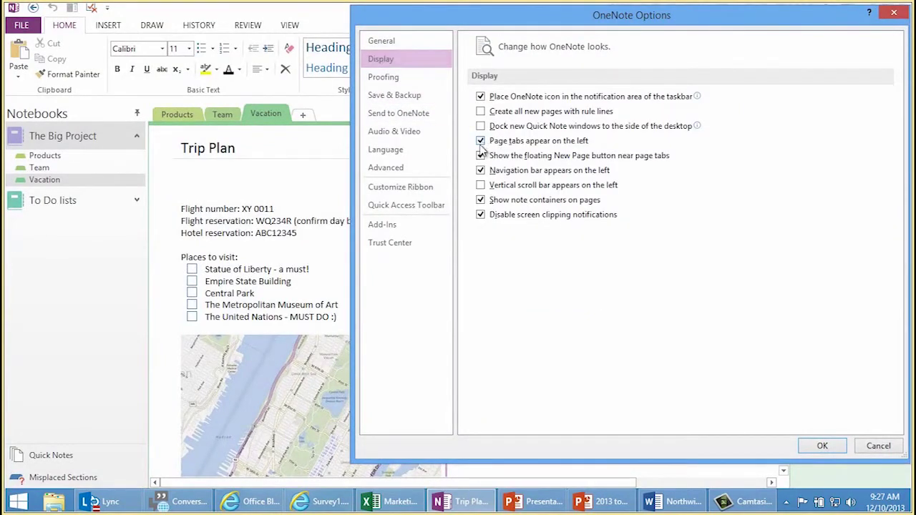
left_click(822, 446)
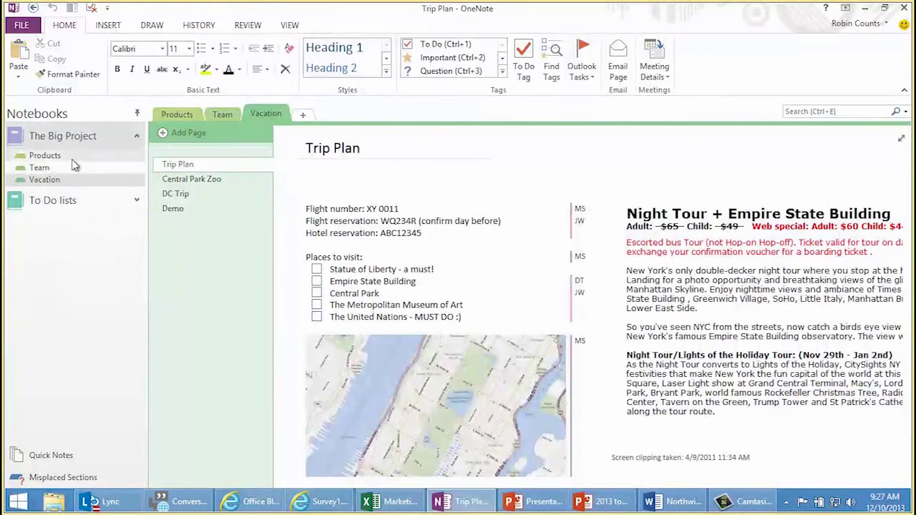
Browse the Central Park Zoo, DC Trip and Demo pages and return to the Trip Plan page.
left_click(192, 179)
left_click(190, 194)
left_click(190, 207)
left_click(192, 179)
left_click(180, 164)
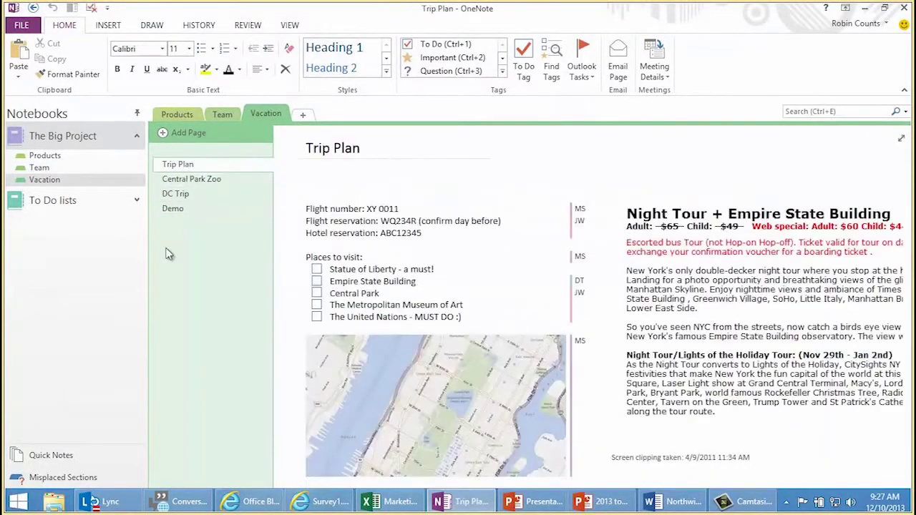
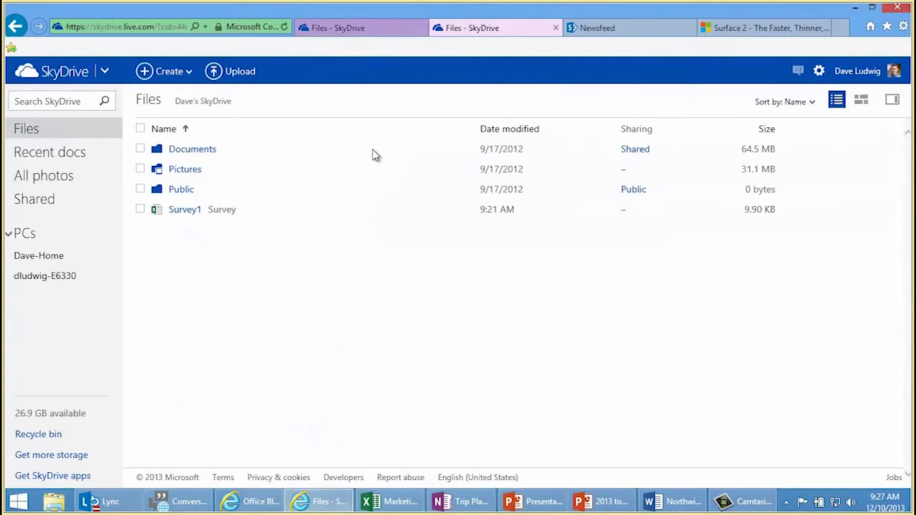
In SkyDrive, open the TshirtSizes workbook from the Documents folder and display its previous versions.
left_click(202, 151)
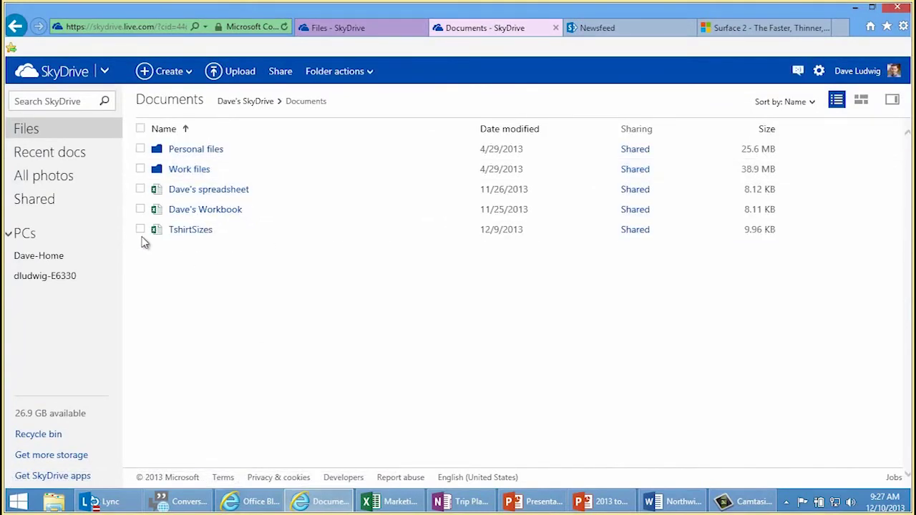
left_click(184, 232)
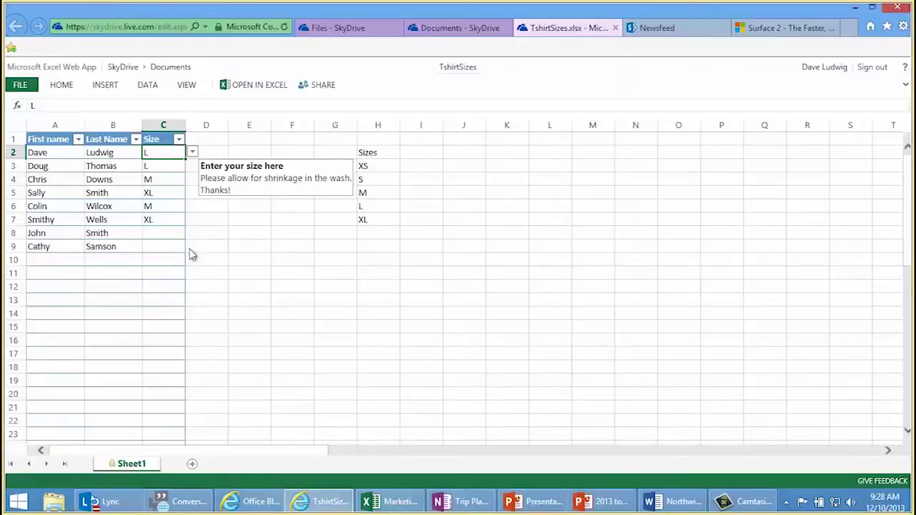
left_click(27, 85)
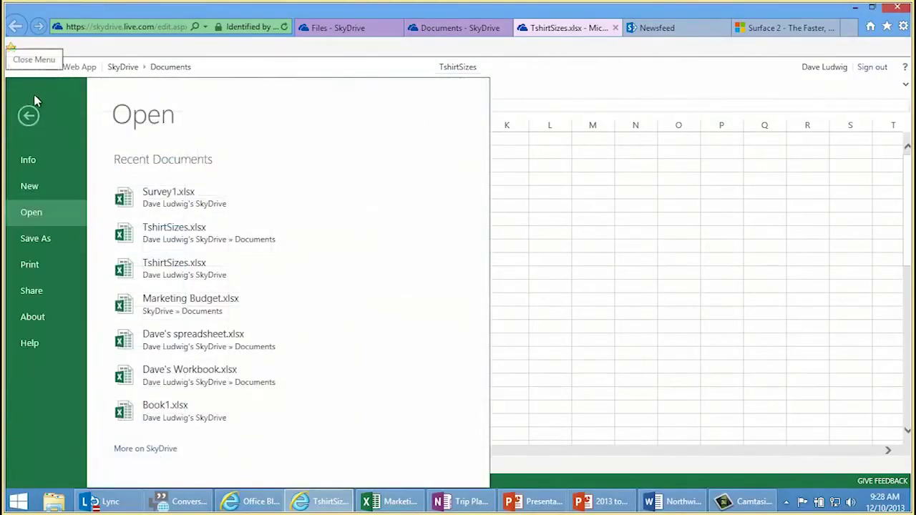
left_click(43, 169)
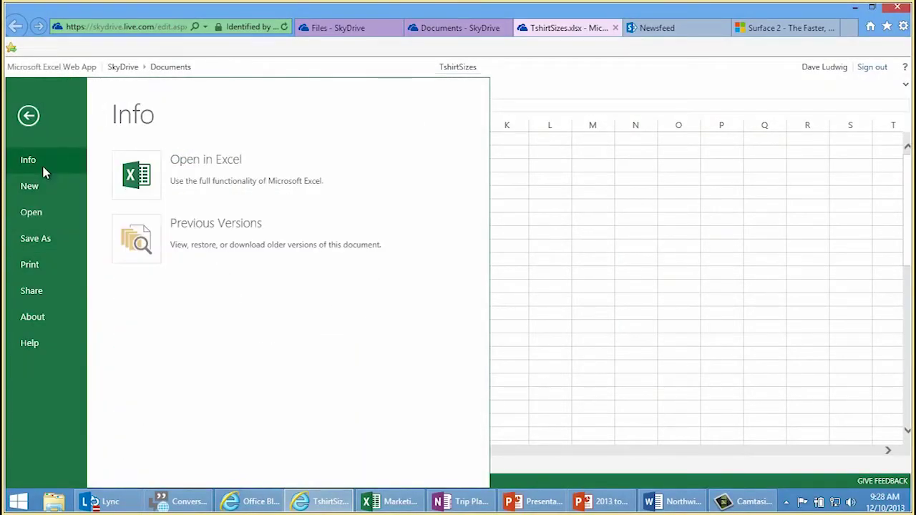
left_click(140, 241)
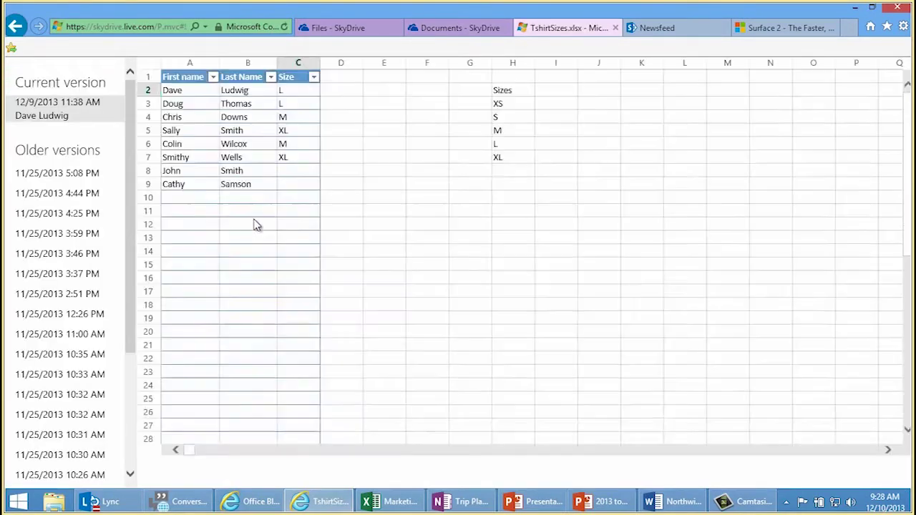
Look through the workbook's older versions and view the oldest one, dated 11/25/2013 9:47 AM.
left_click_drag(129, 101, 156, 279)
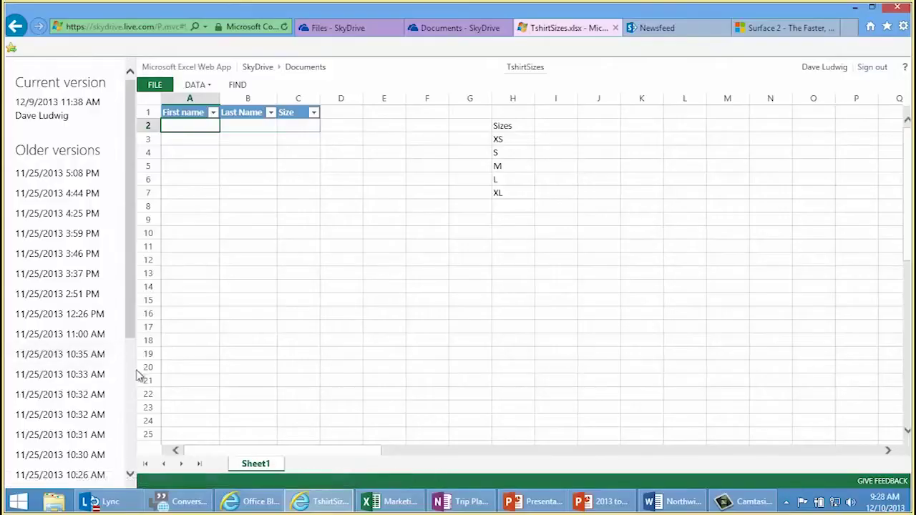
scroll(133, 390, "down", 5)
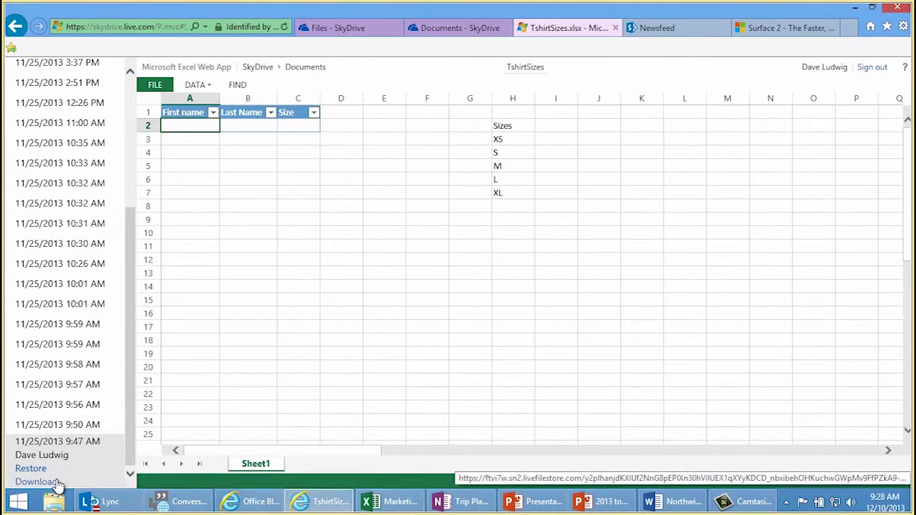
scroll(133, 122, "up", 3)
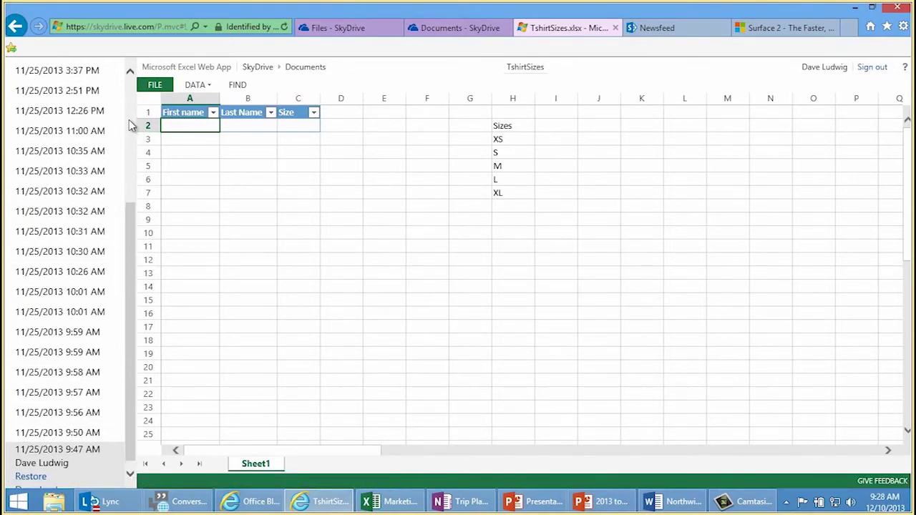
Return to the Documents folder in SkyDrive and show the commands available for the TshirtSizes file.
left_click(258, 67)
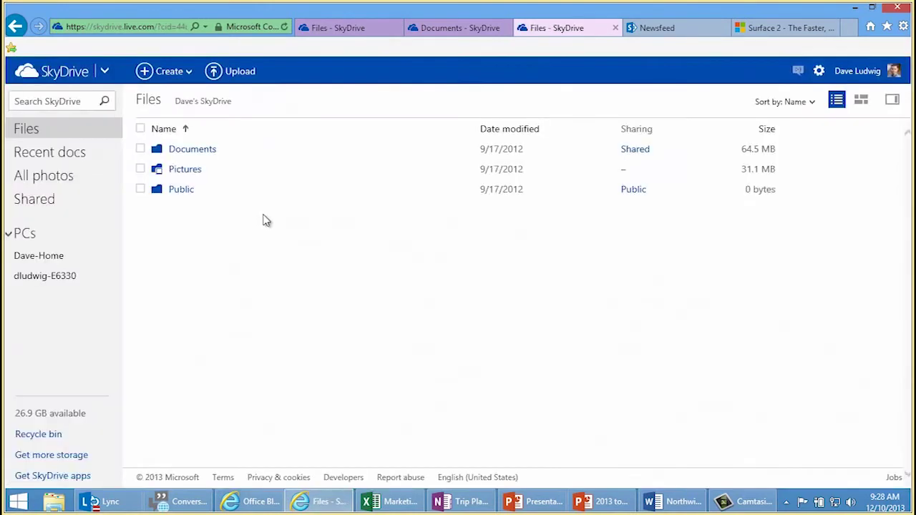
left_click(194, 148)
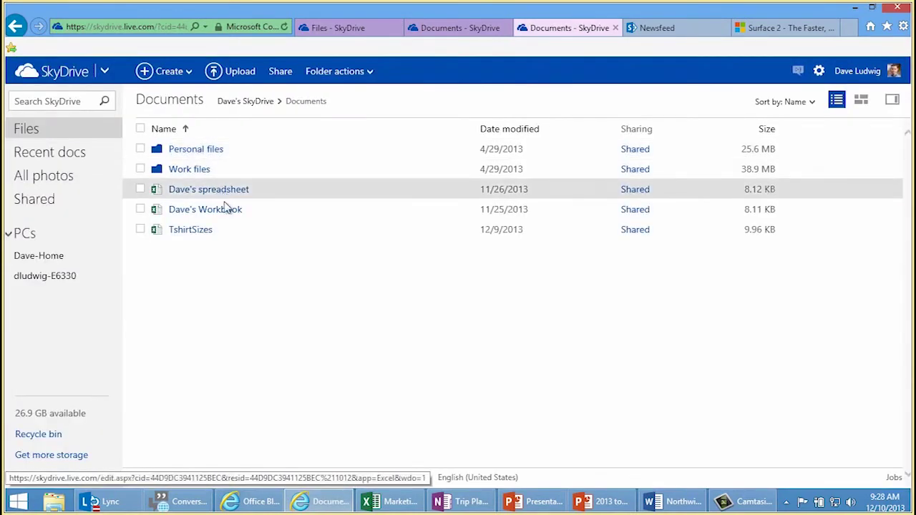
right_click(191, 230)
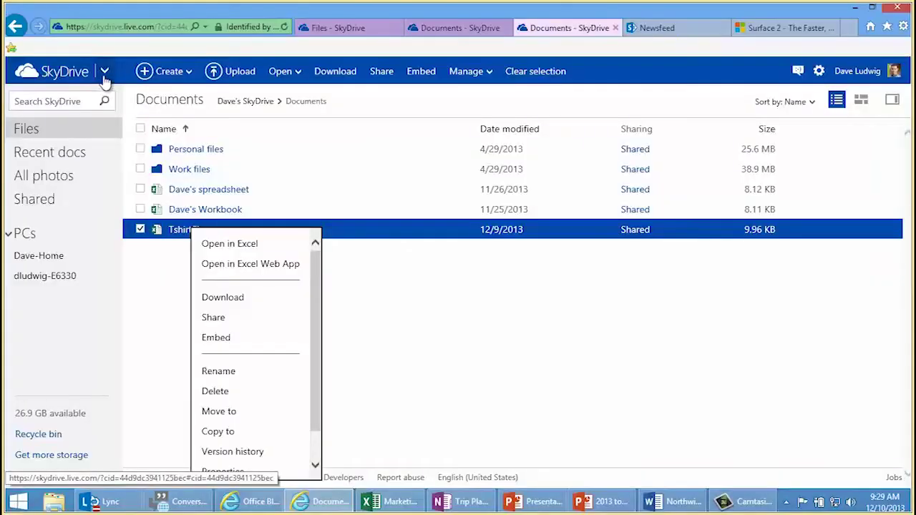
Switch to the Outlook.com inbox and display the list of its keyboard shortcuts.
left_click(102, 72)
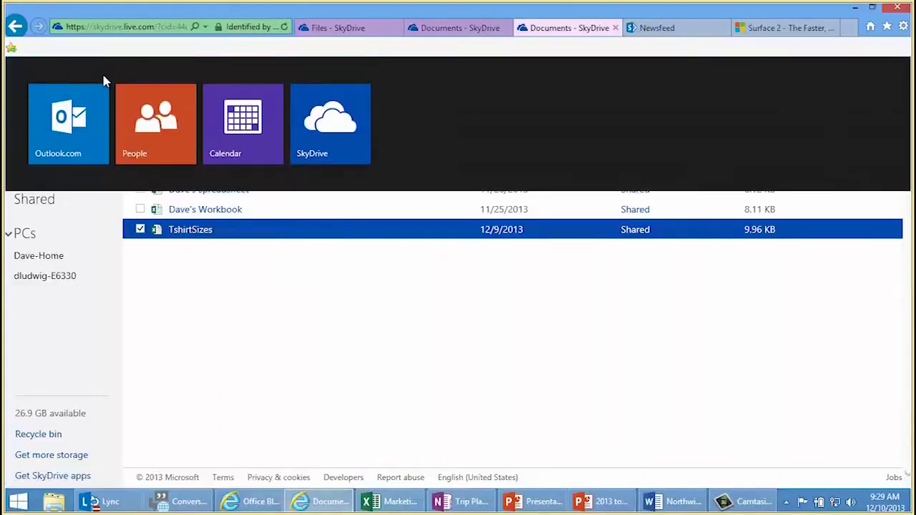
left_click(71, 130)
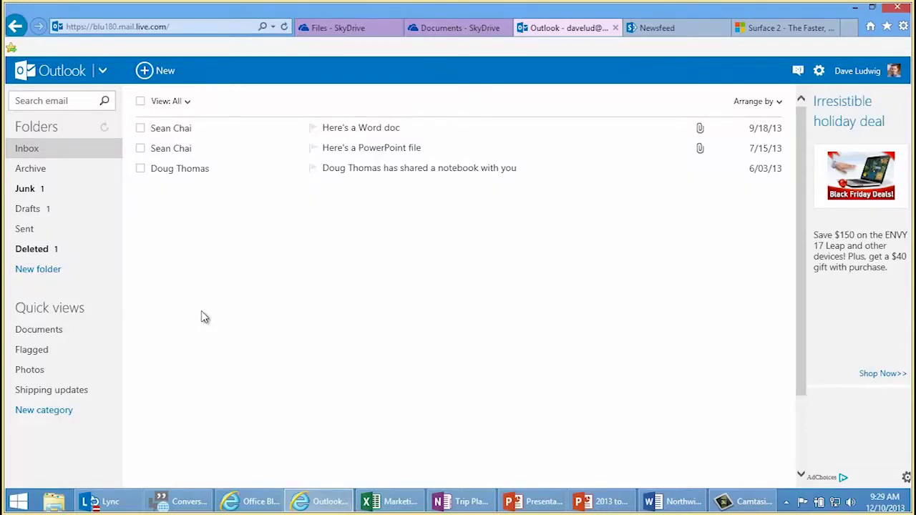
key("shift+slash")
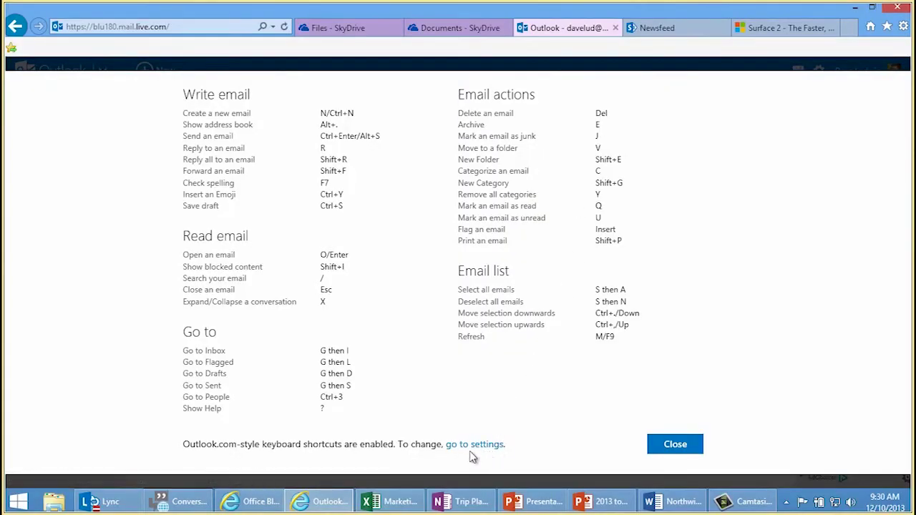
Check the keyboard shortcut mode settings, leave them without saving and return to the inbox.
left_click(491, 445)
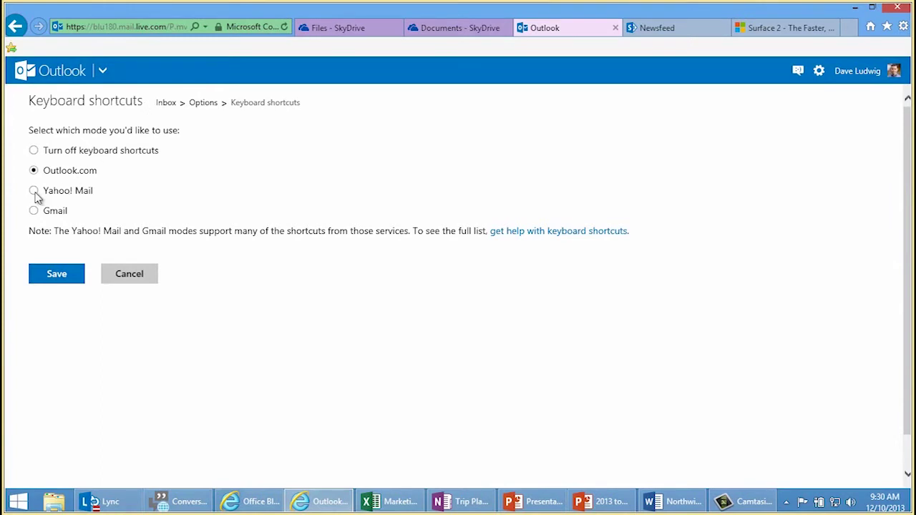
left_click(133, 285)
left_click(65, 71)
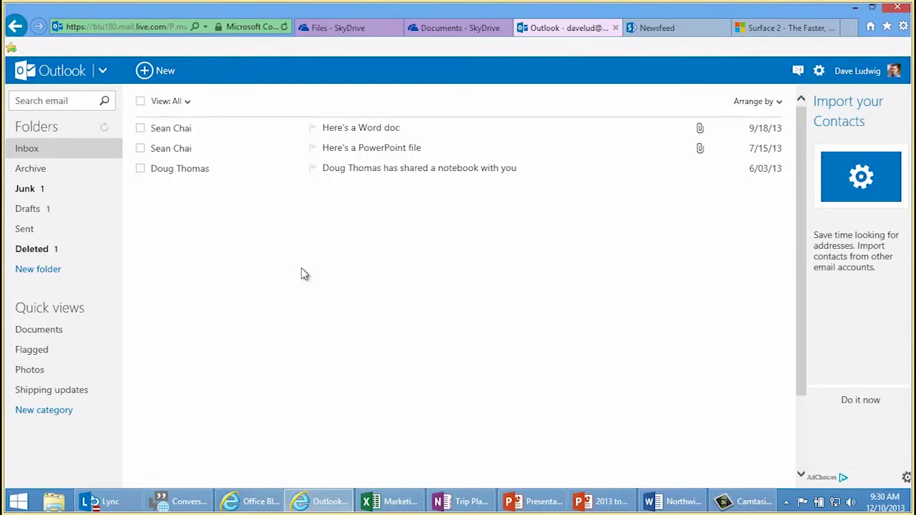
Start a new email and add the suggested frequent contact as its recipient.
key("n")
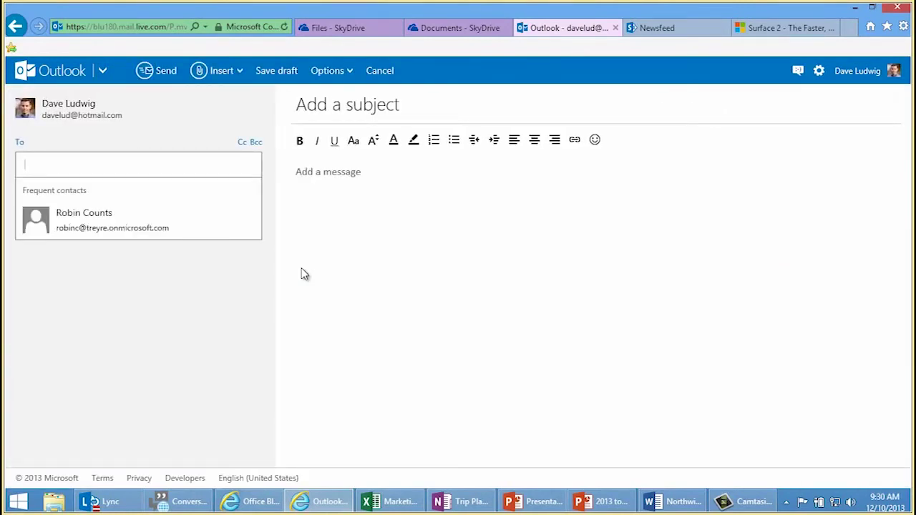
key("Down")
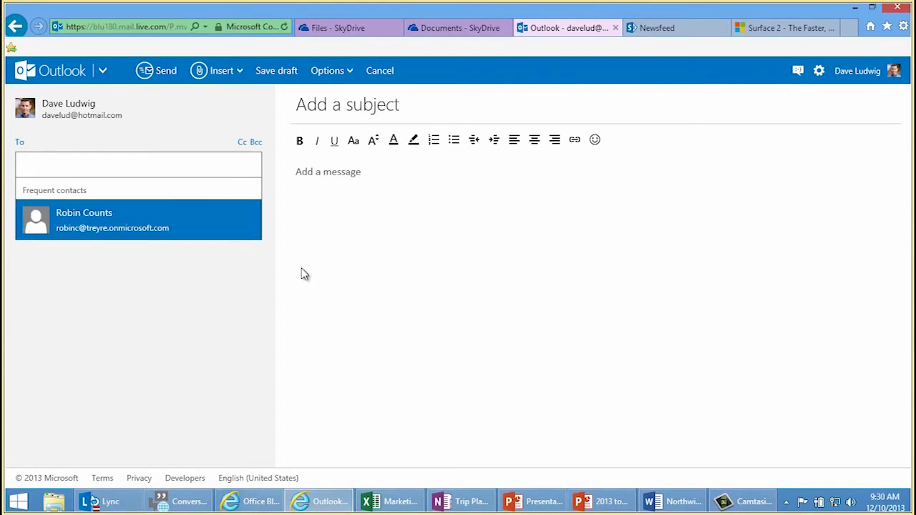
key("Return")
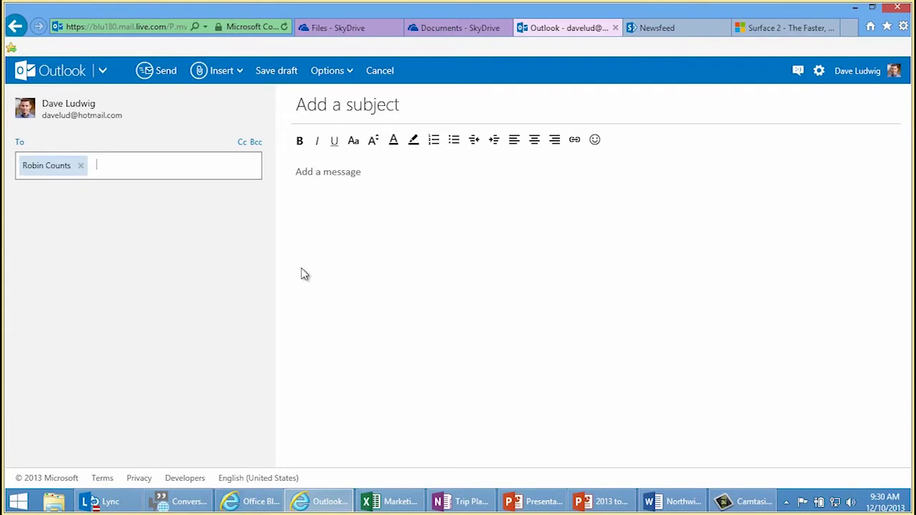
Give the email the subject "Type a subject" and the body "Type a message", and send it.
key("Tab")
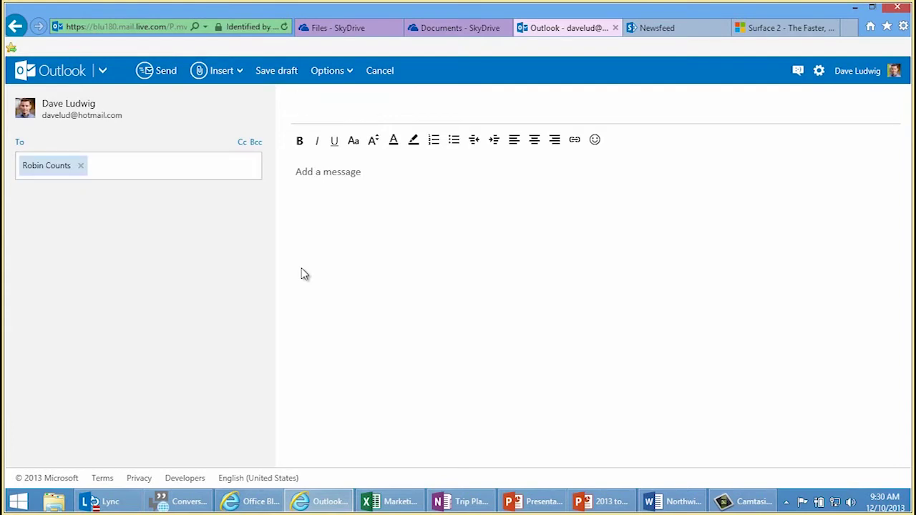
type("Type a subject")
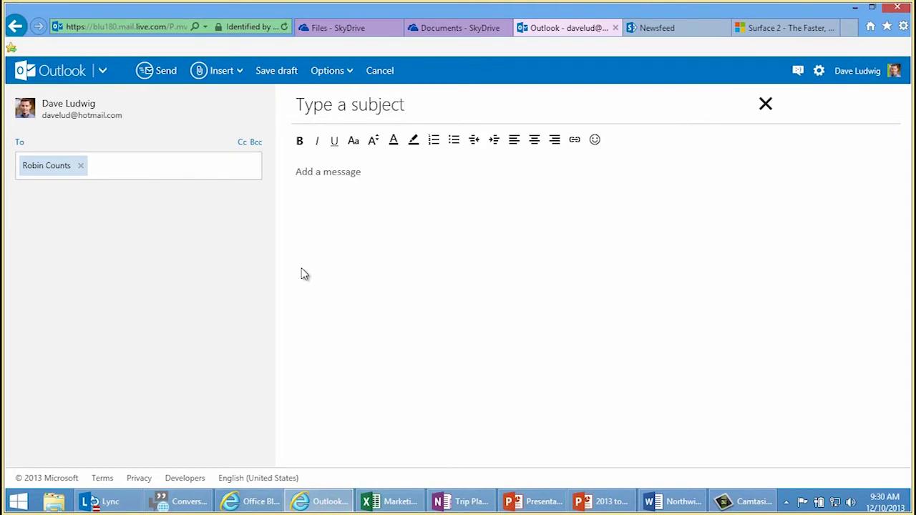
key("Tab")
type("Type a messa")
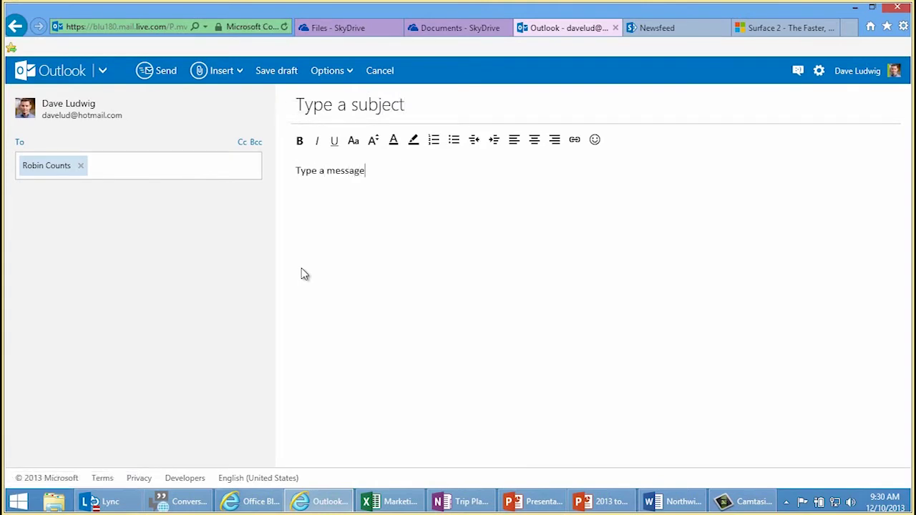
key("ctrl+Return")
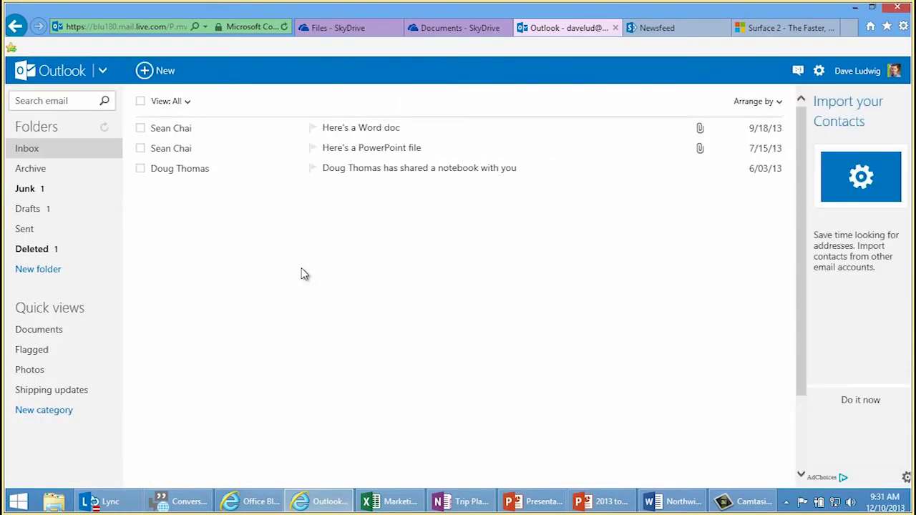
Switch to the Office 365 Newsfeed and post "I just finished the Contoso presentation, thanks to", ending with a mention of a followed colleague.
left_click(141, 169)
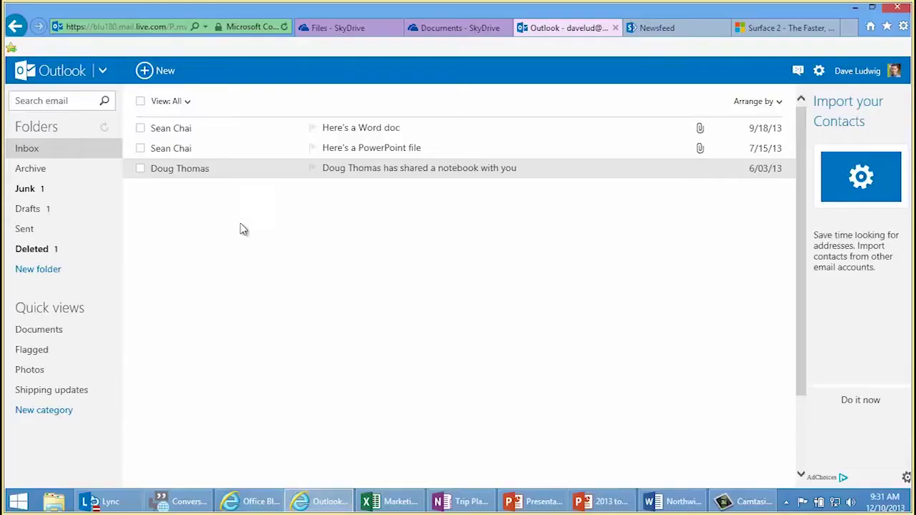
left_click(671, 33)
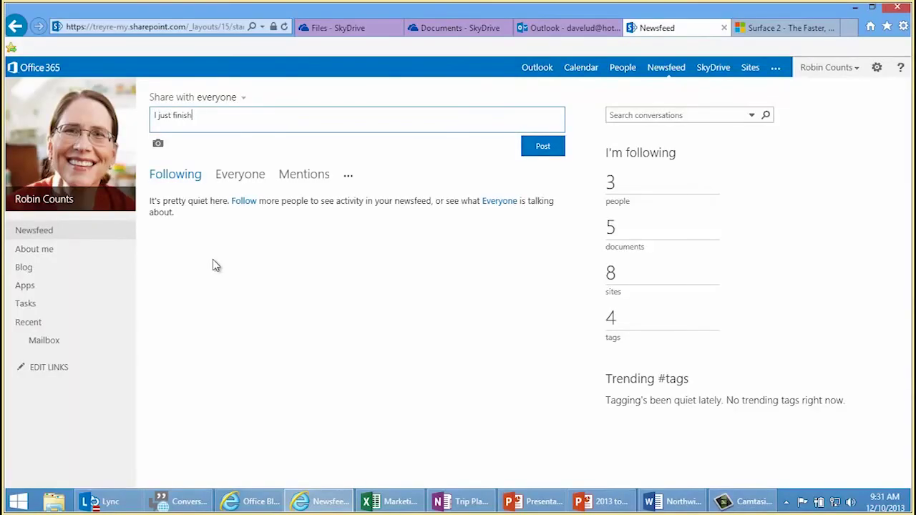
type("ontoso presentation, tha")
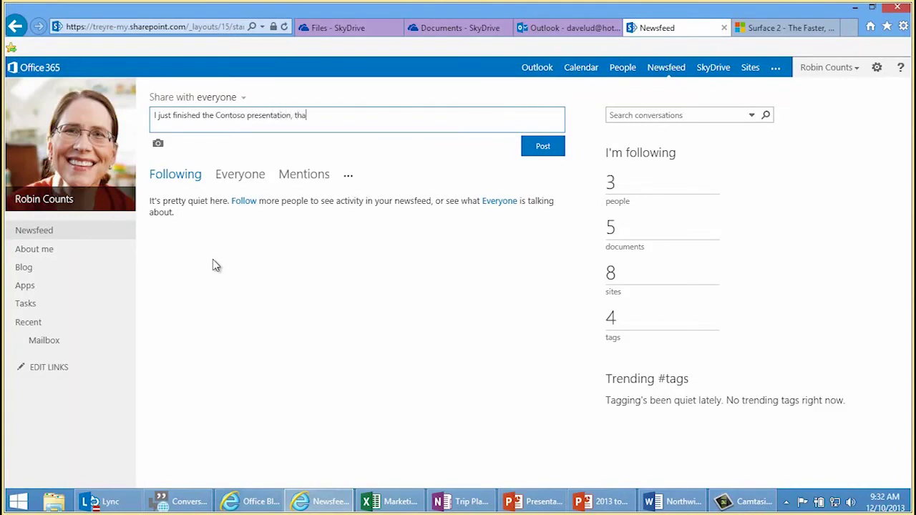
type("nks to @")
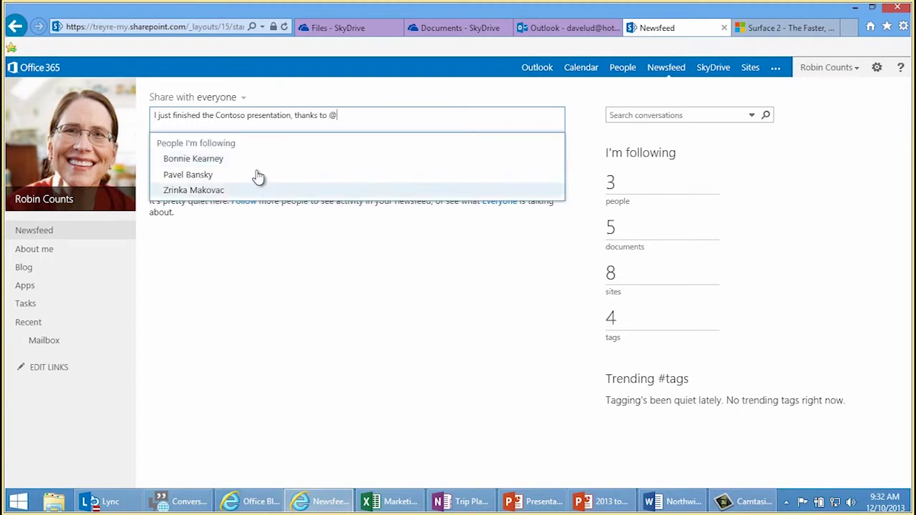
left_click(216, 176)
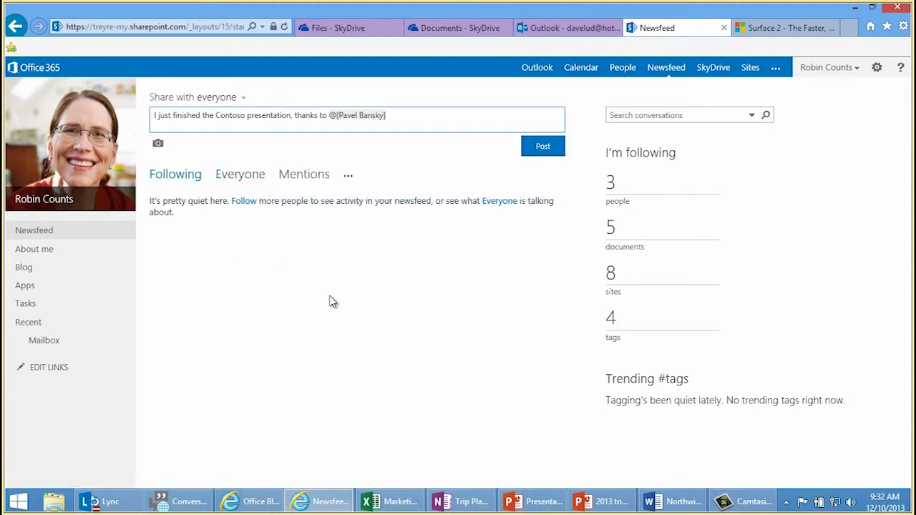
left_click(549, 147)
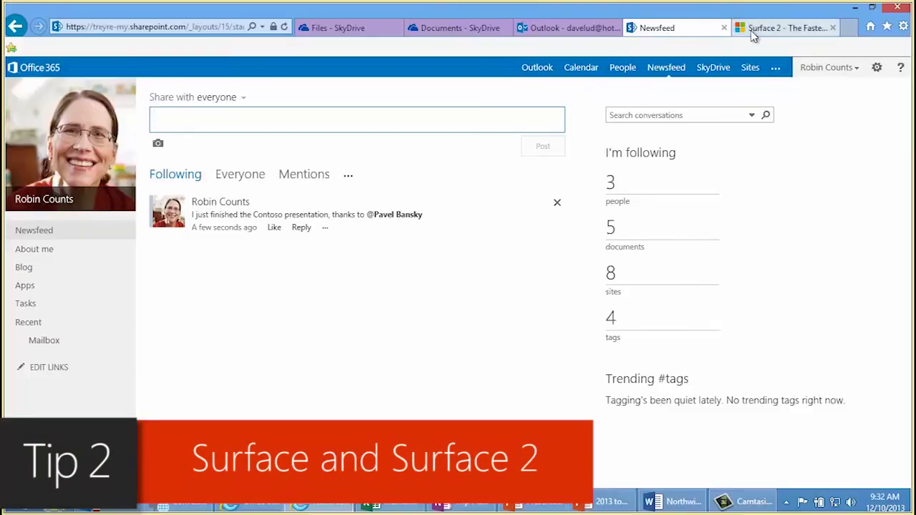
Display the Surface 2 product page in the browser.
left_click(752, 32)
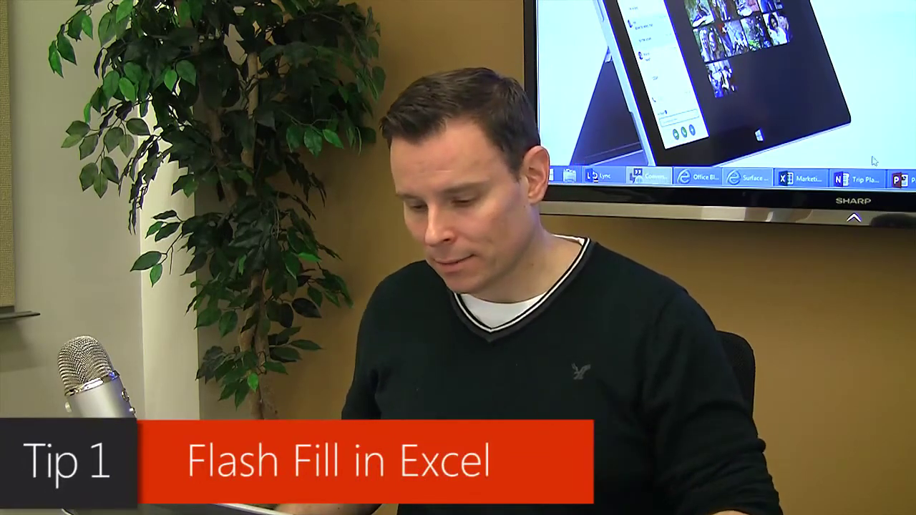
Switch to the Marketing Teams workbook in Excel and enter the code CR1302 in cell A4.
left_click(823, 178)
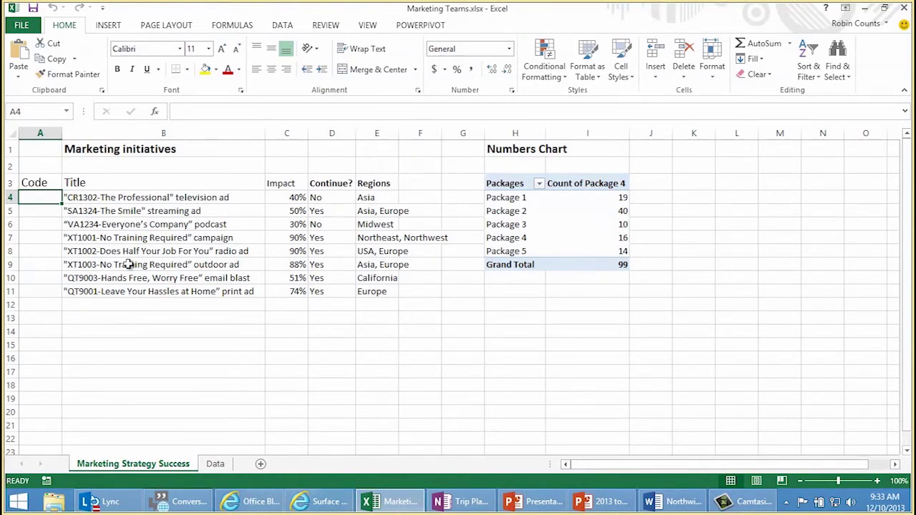
type("CR1302")
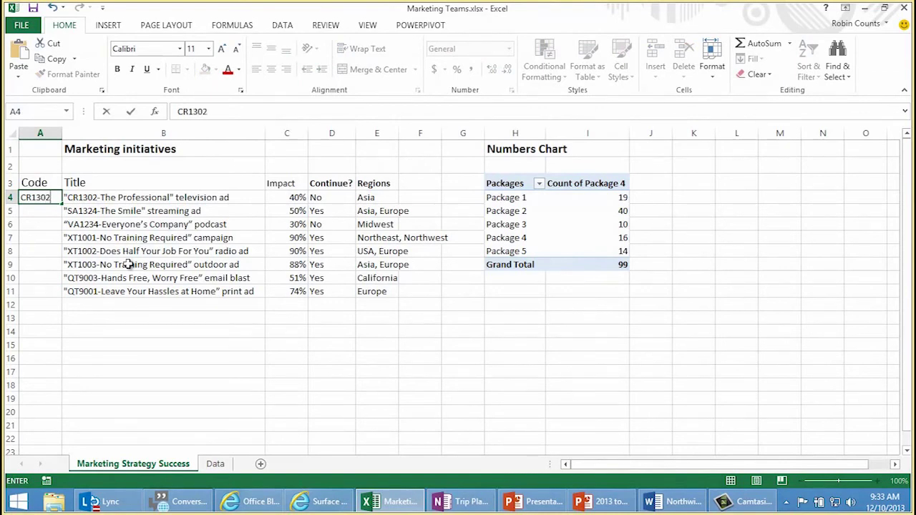
key("Return")
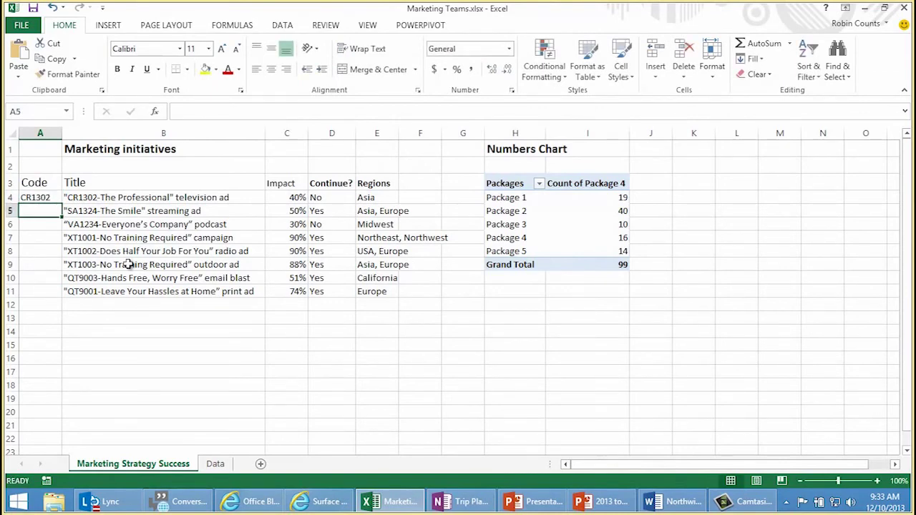
Enter SA1324 in cell A5 and accept the Flash Fill suggestions for the remaining codes.
type("SA1324")
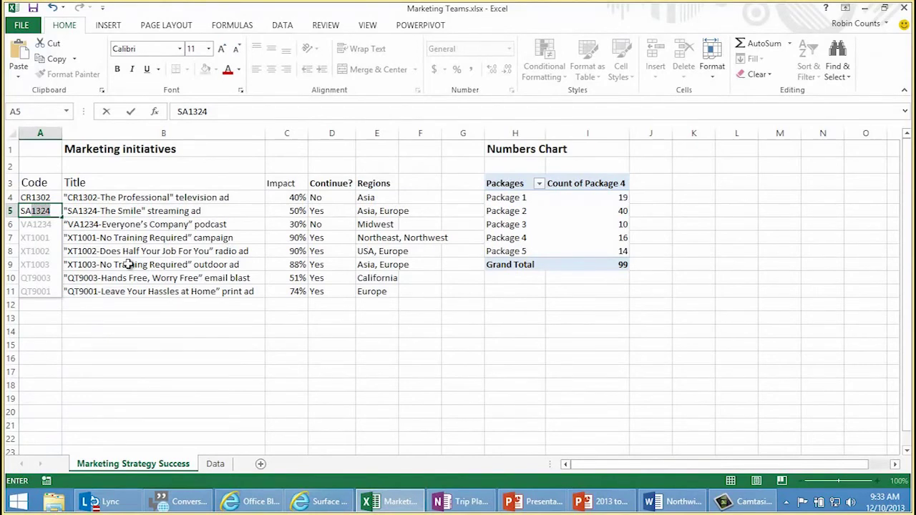
key("Return")
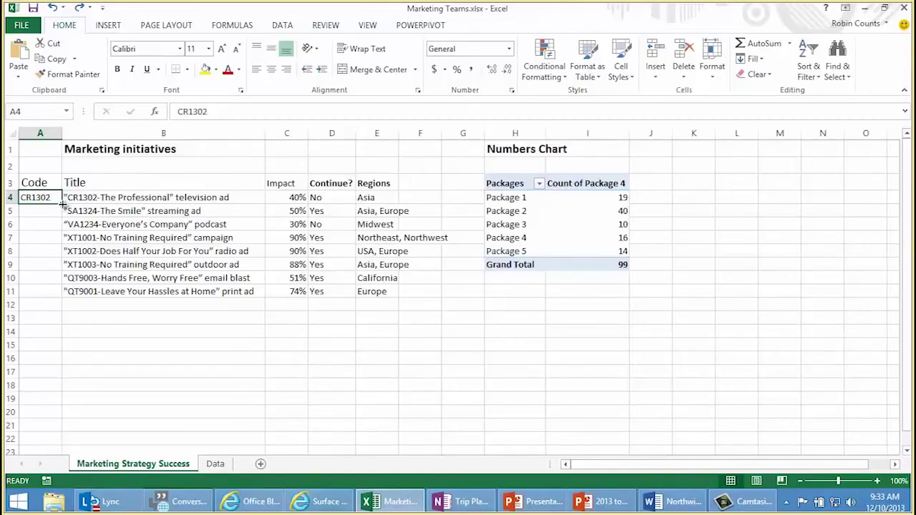
Fill the Code column from A4 to A11 with the Flash Fill command, based on the first code.
left_click_drag(61, 204, 67, 303)
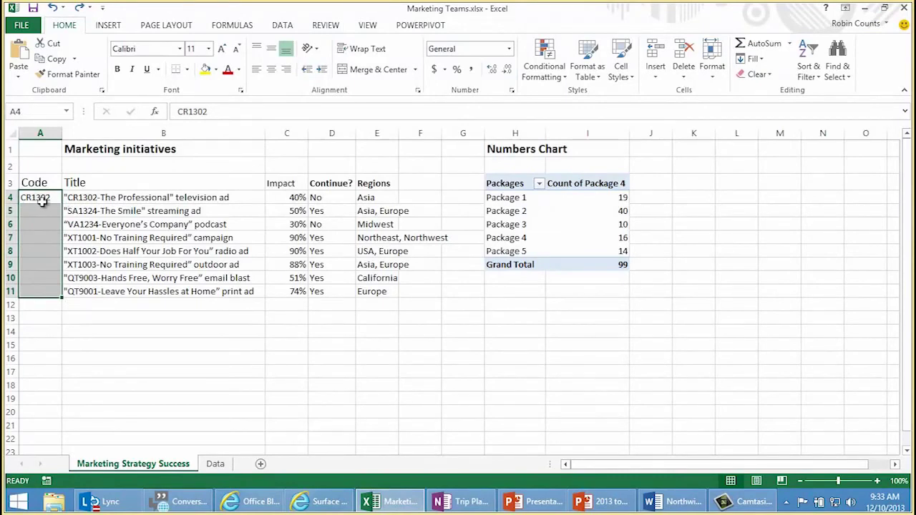
left_click(753, 60)
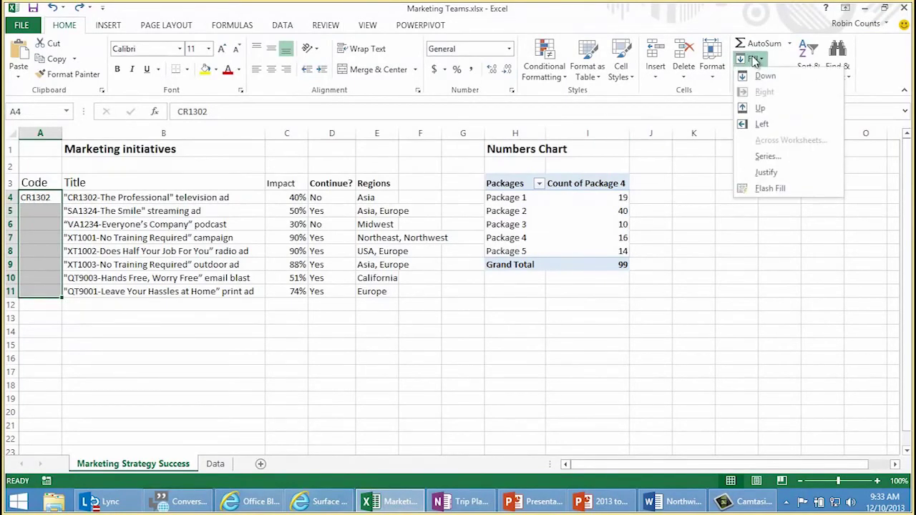
left_click(769, 188)
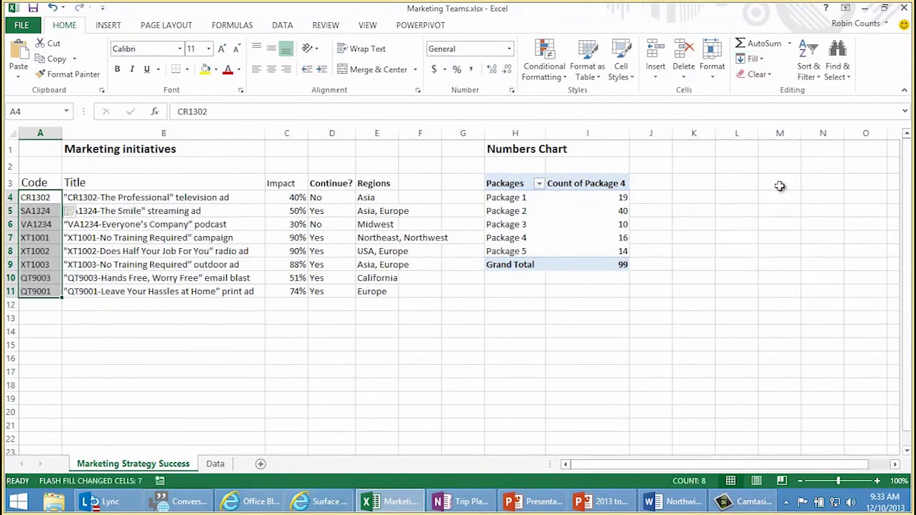